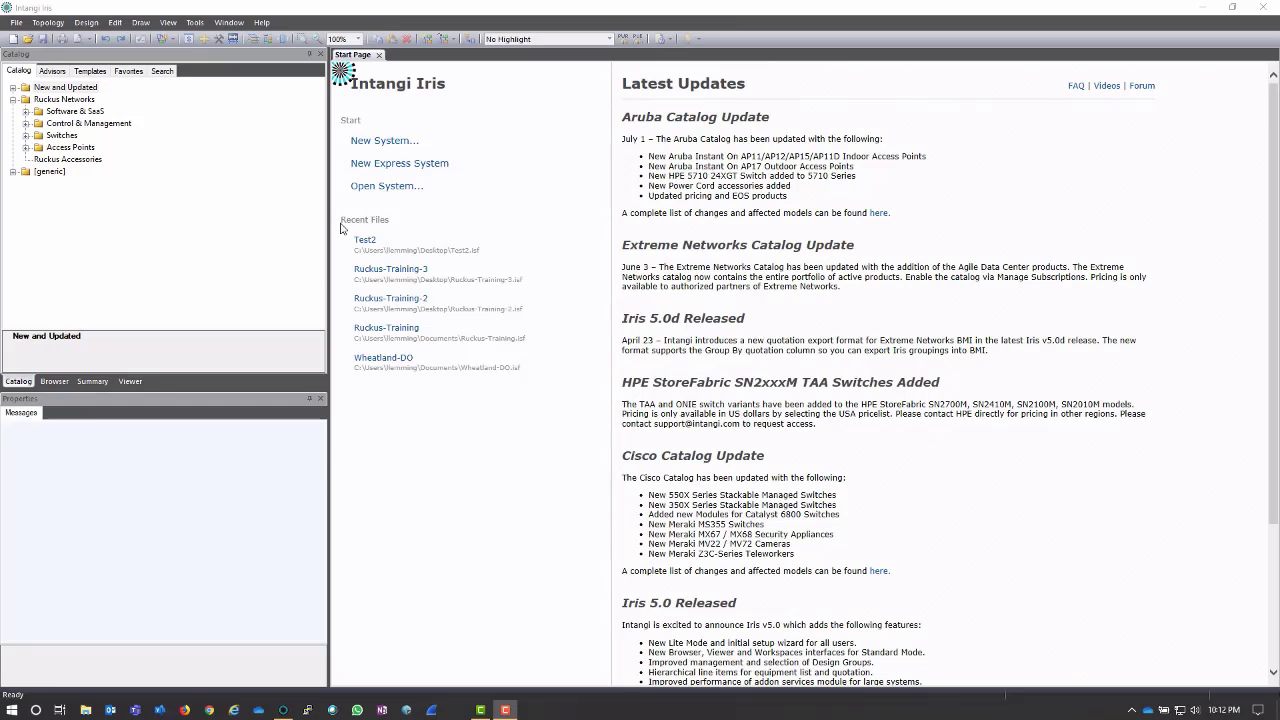
Step: Browse the Software & SaaS, Control & Management, Switches and Access Points catalog groups, then collapse them
{"action": "left_click", "coordinate": [136, 210]}
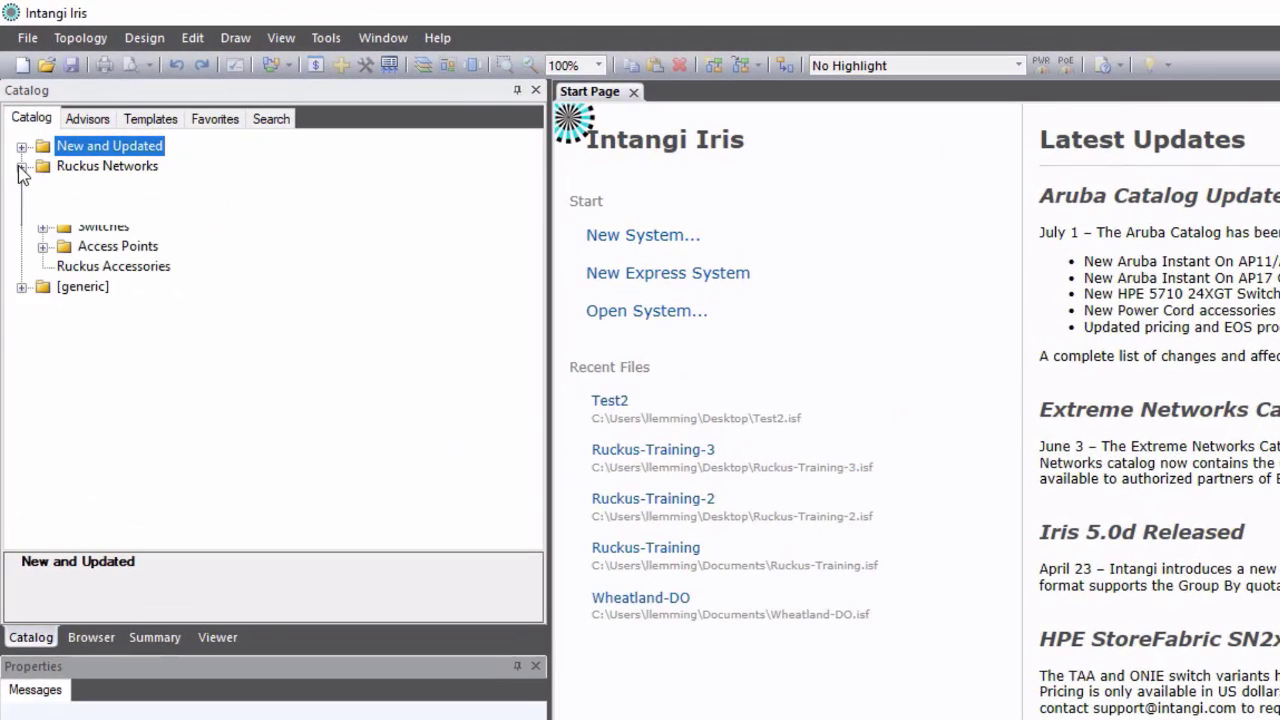
{"action": "left_click", "coordinate": [42, 186]}
{"action": "left_click", "coordinate": [43, 286]}
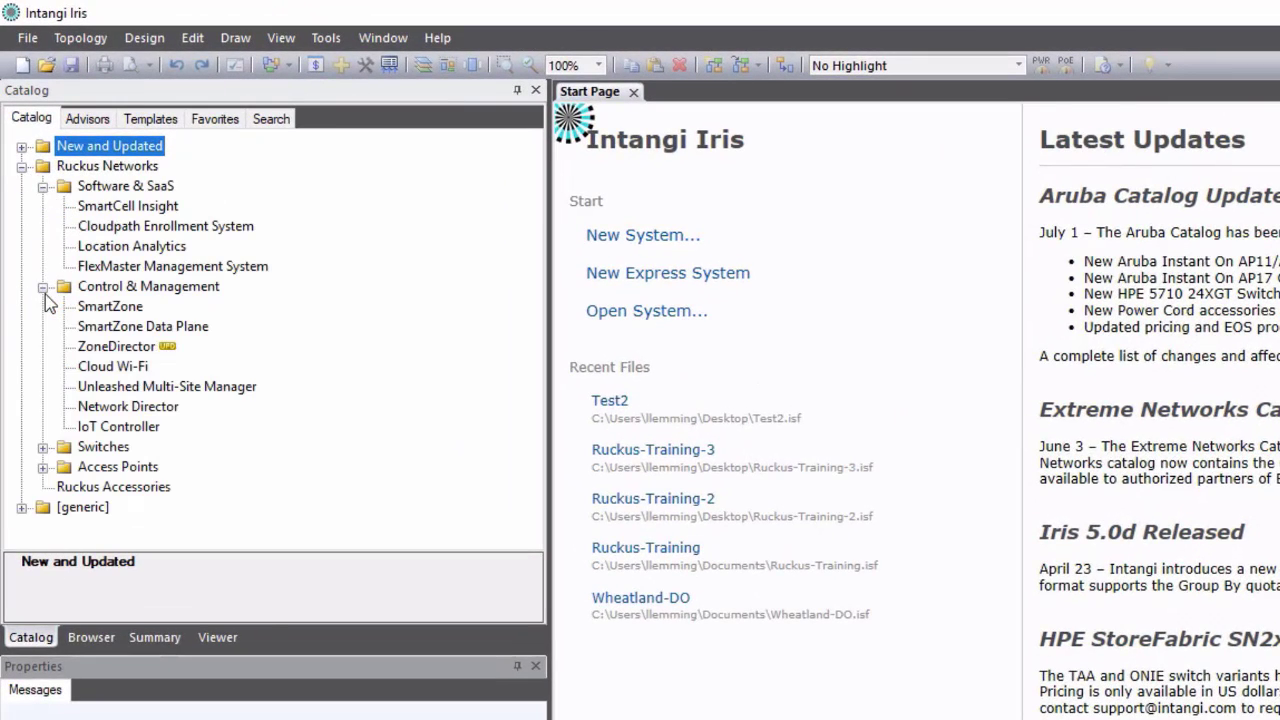
{"action": "left_click", "coordinate": [43, 447]}
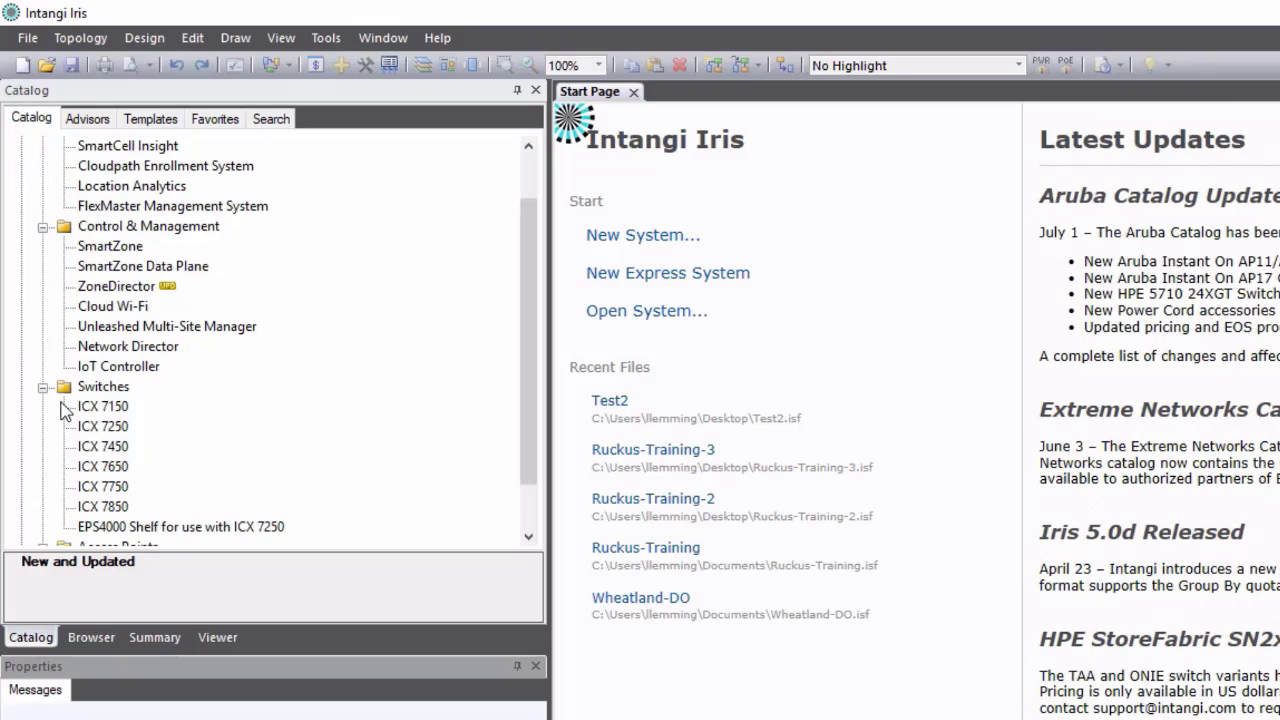
{"action": "scroll", "coordinate": [64, 405], "scroll_direction": "up", "scroll_amount": 1}
{"action": "left_click", "coordinate": [42, 186]}
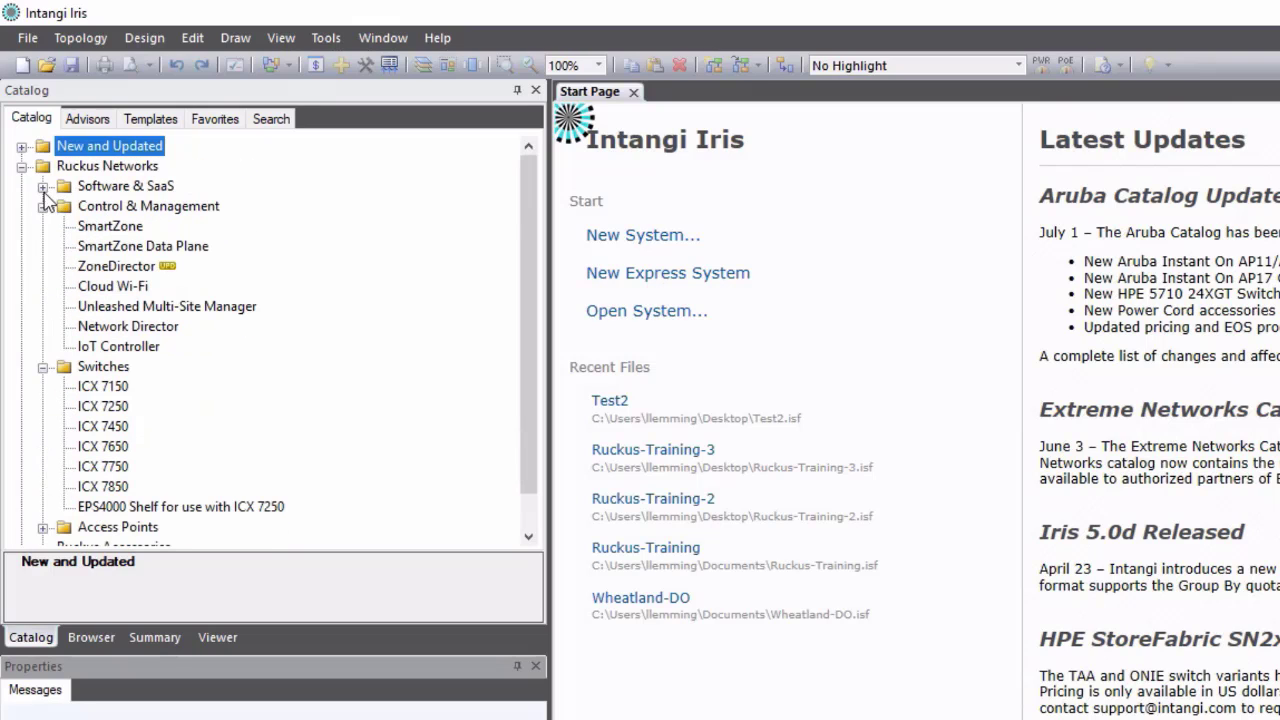
{"action": "left_click", "coordinate": [43, 206]}
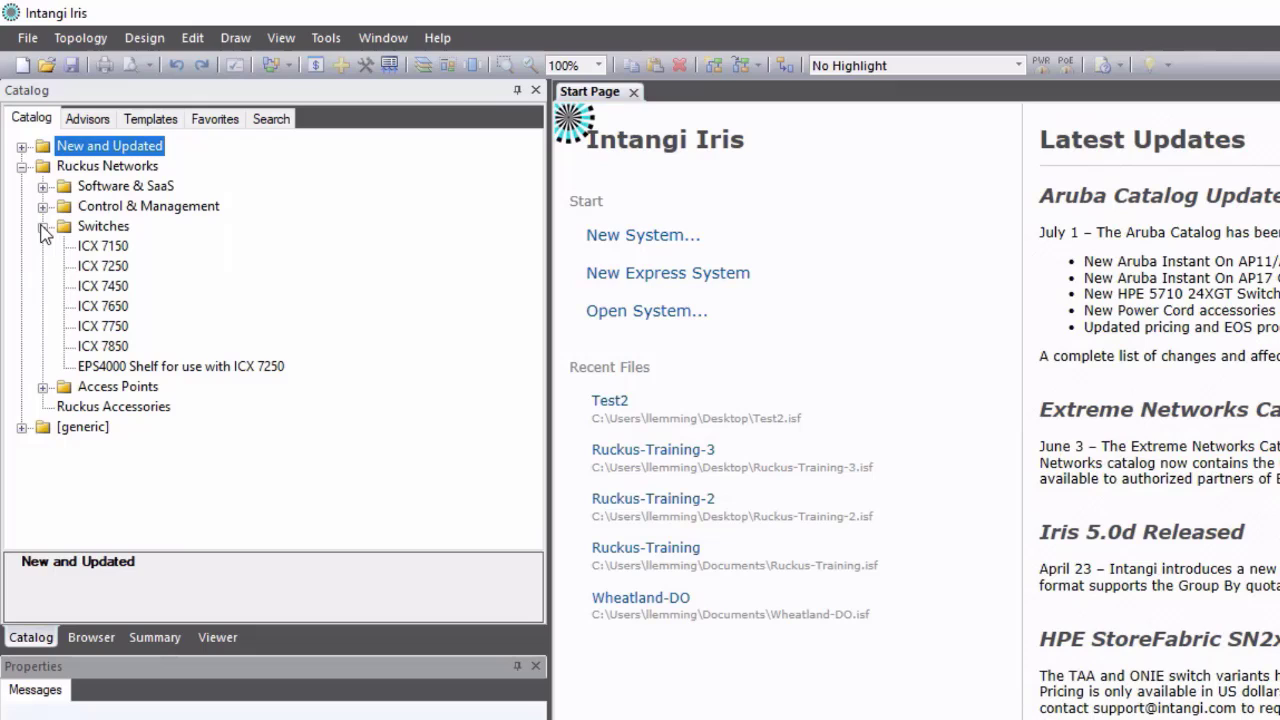
{"action": "left_click", "coordinate": [42, 226]}
{"action": "left_click", "coordinate": [42, 246]}
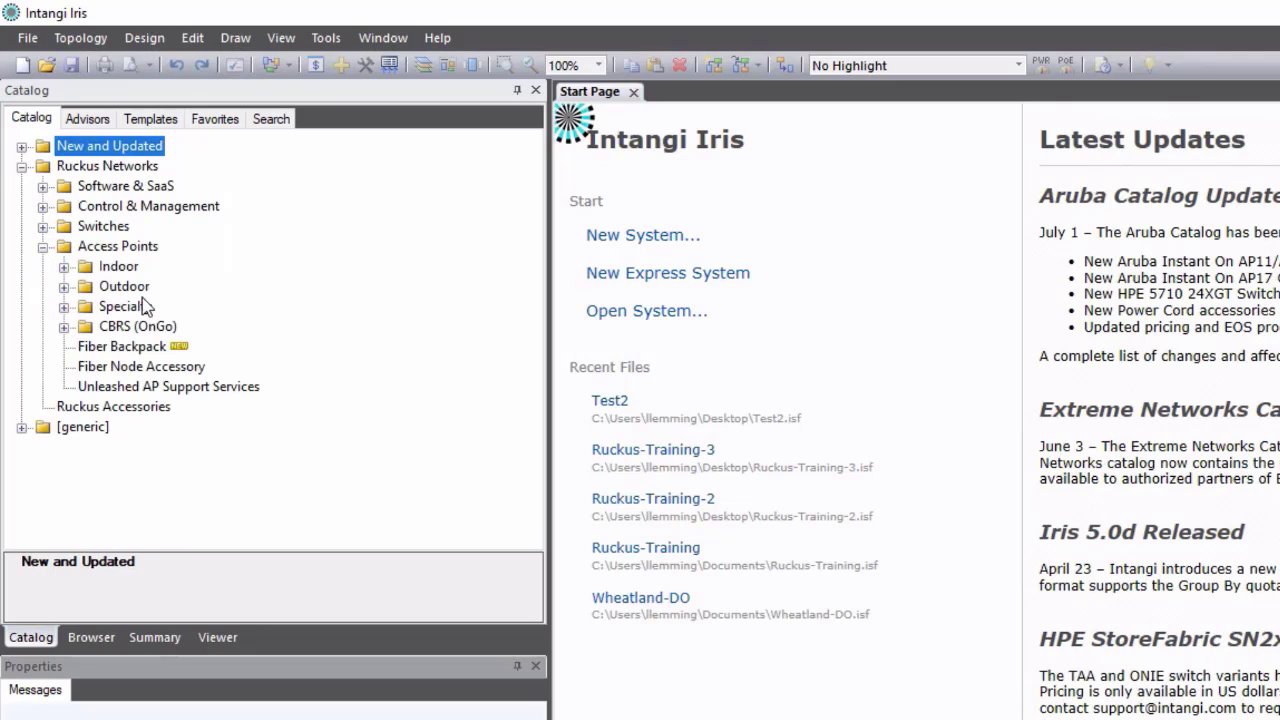
{"action": "left_click", "coordinate": [42, 226]}
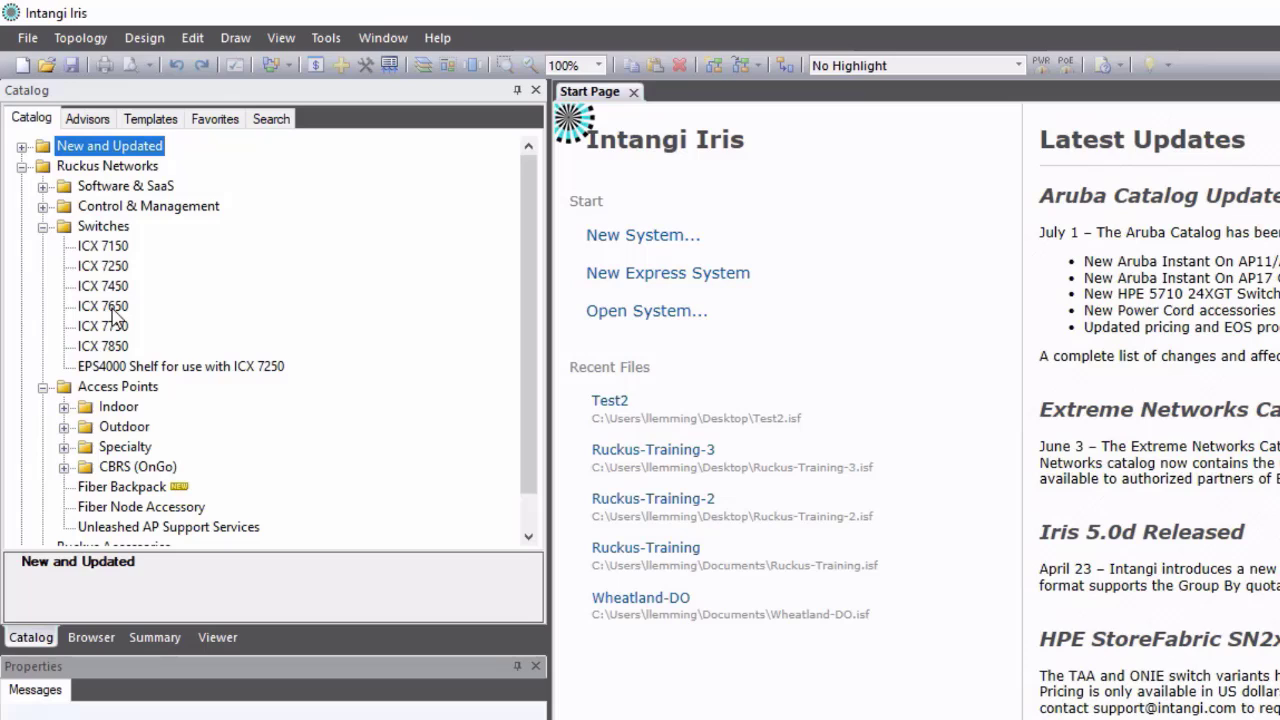
{"action": "left_click", "coordinate": [42, 226]}
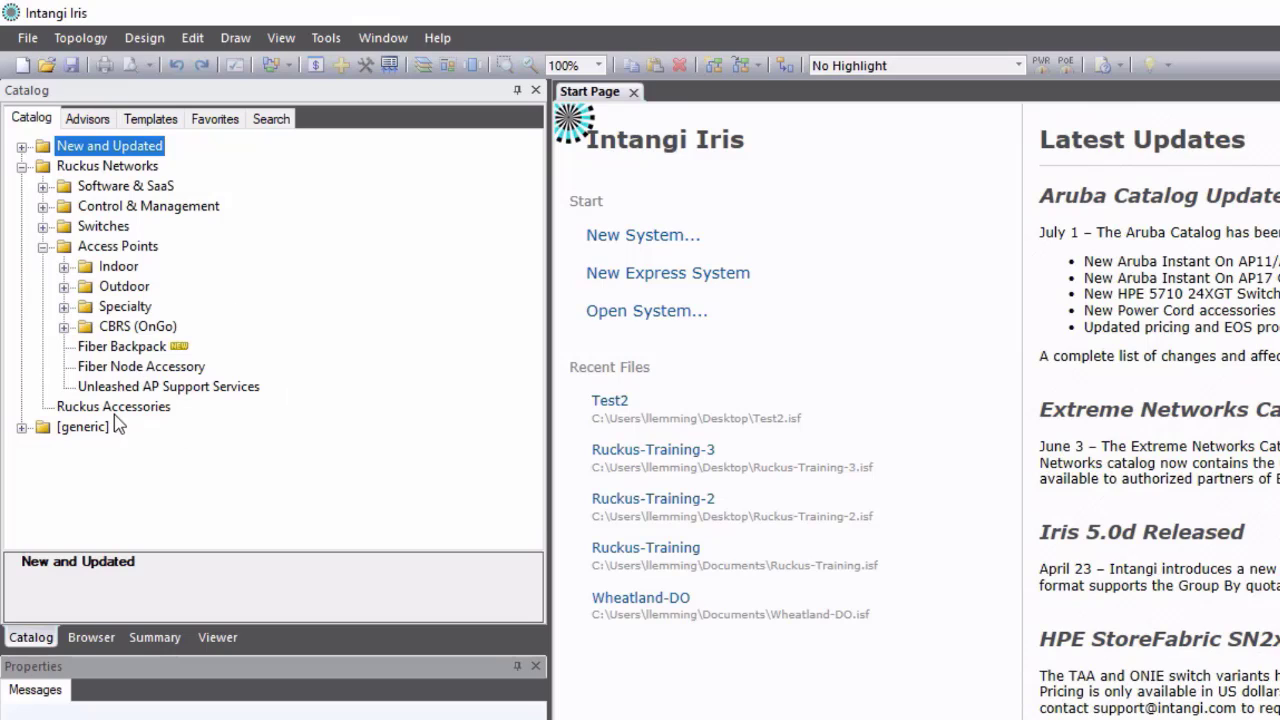
{"action": "left_click", "coordinate": [42, 246]}
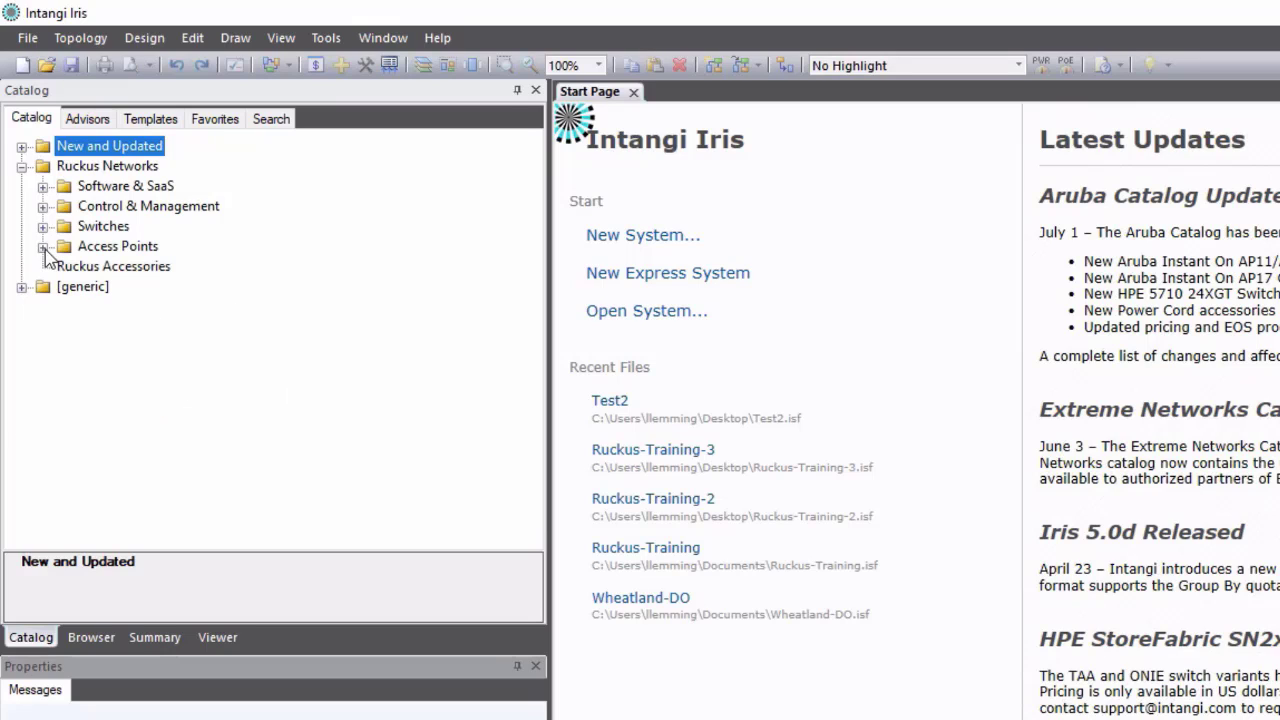
Step: Expand New and Updated and view the ZoneDirector, R750, M510, Q410, Q710 and Q910 product cards
{"action": "left_click", "coordinate": [21, 147]}
{"action": "left_click", "coordinate": [120, 188]}
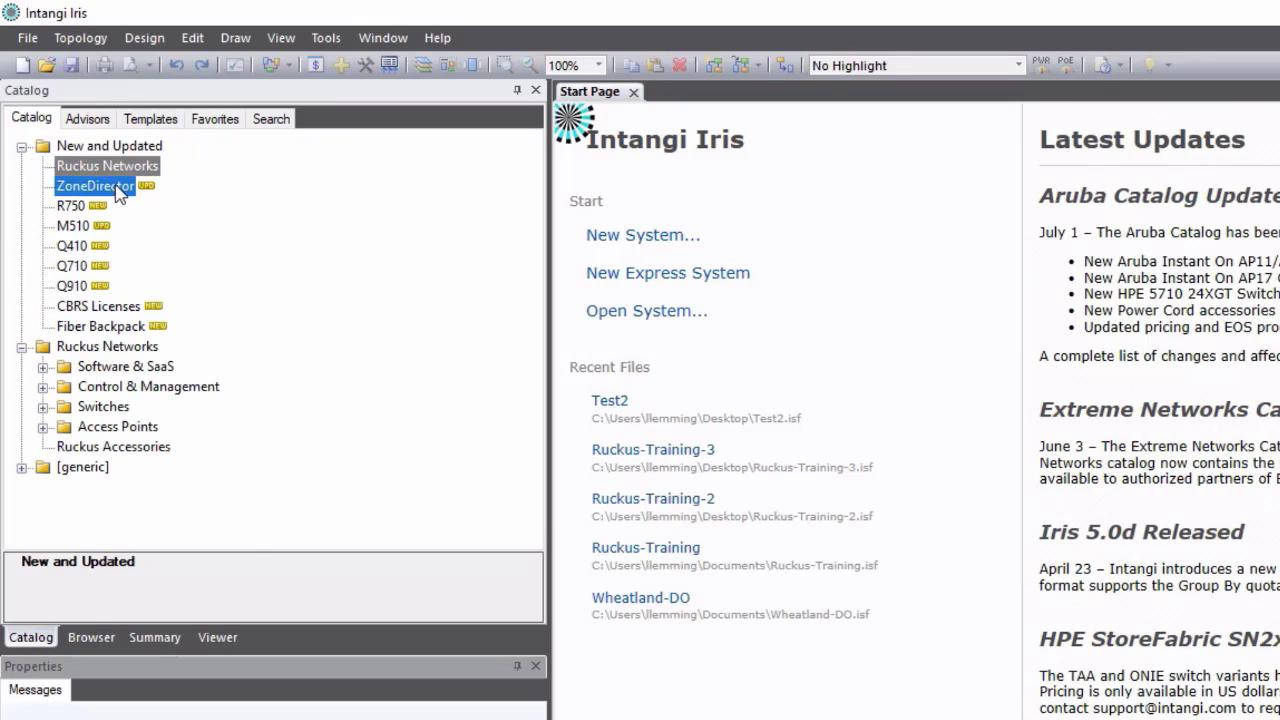
{"action": "left_click", "coordinate": [125, 168]}
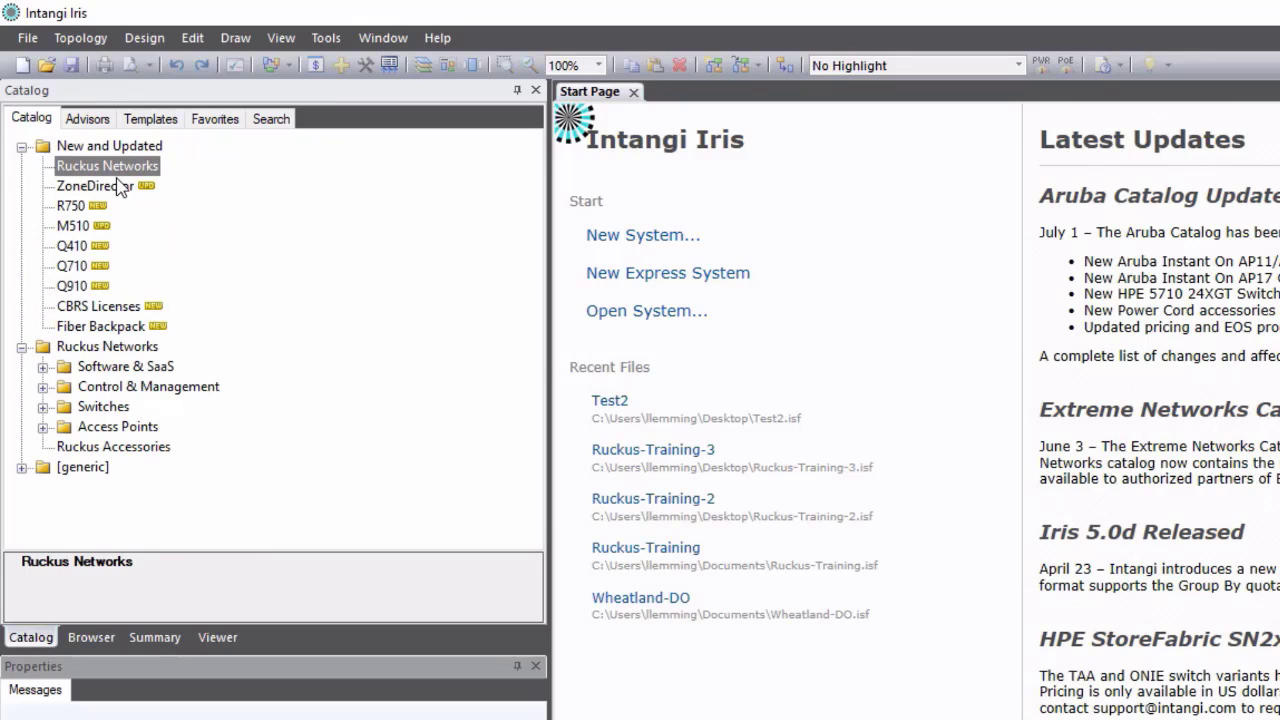
{"action": "left_click", "coordinate": [110, 187]}
{"action": "left_click", "coordinate": [78, 207]}
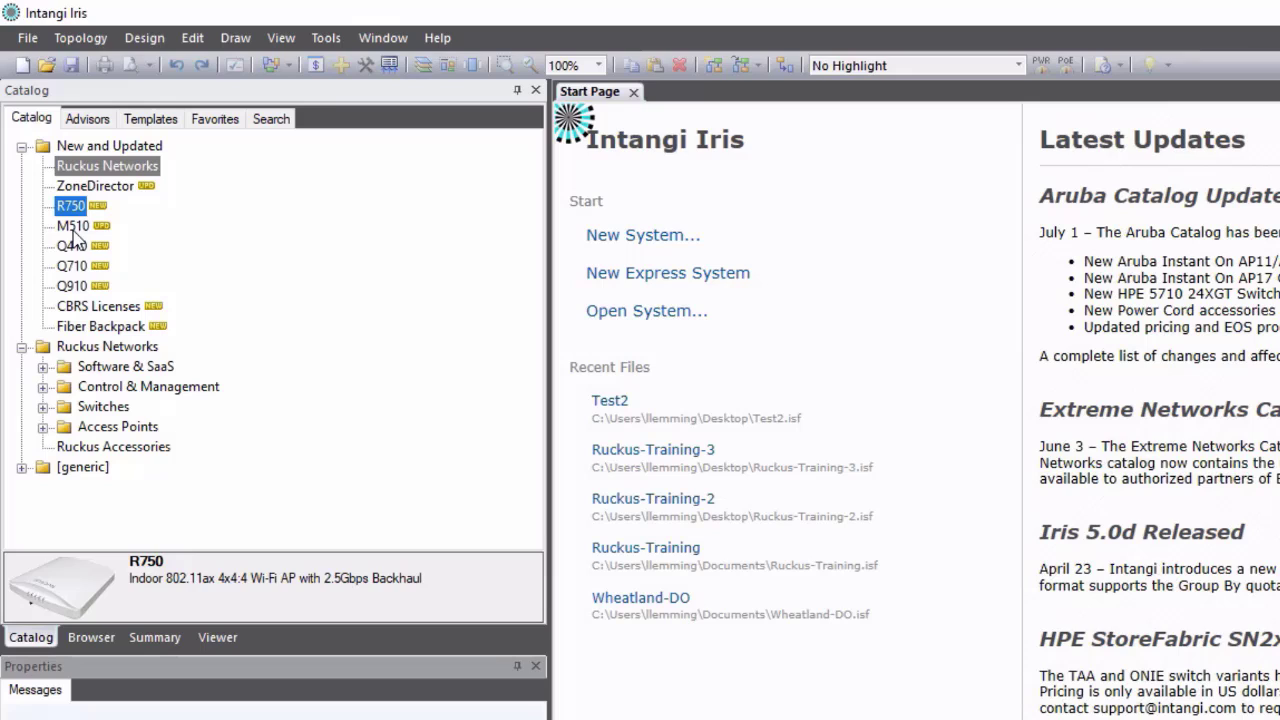
{"action": "left_click", "coordinate": [80, 229]}
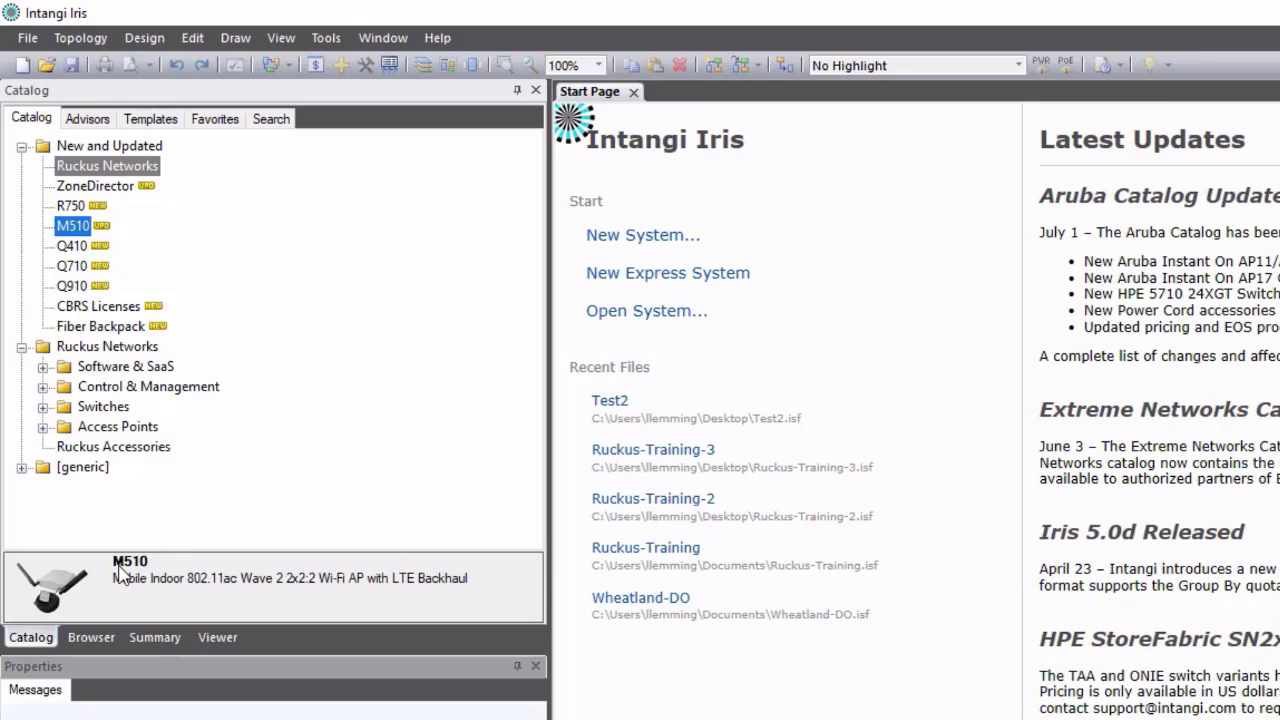
{"action": "left_click", "coordinate": [76, 246]}
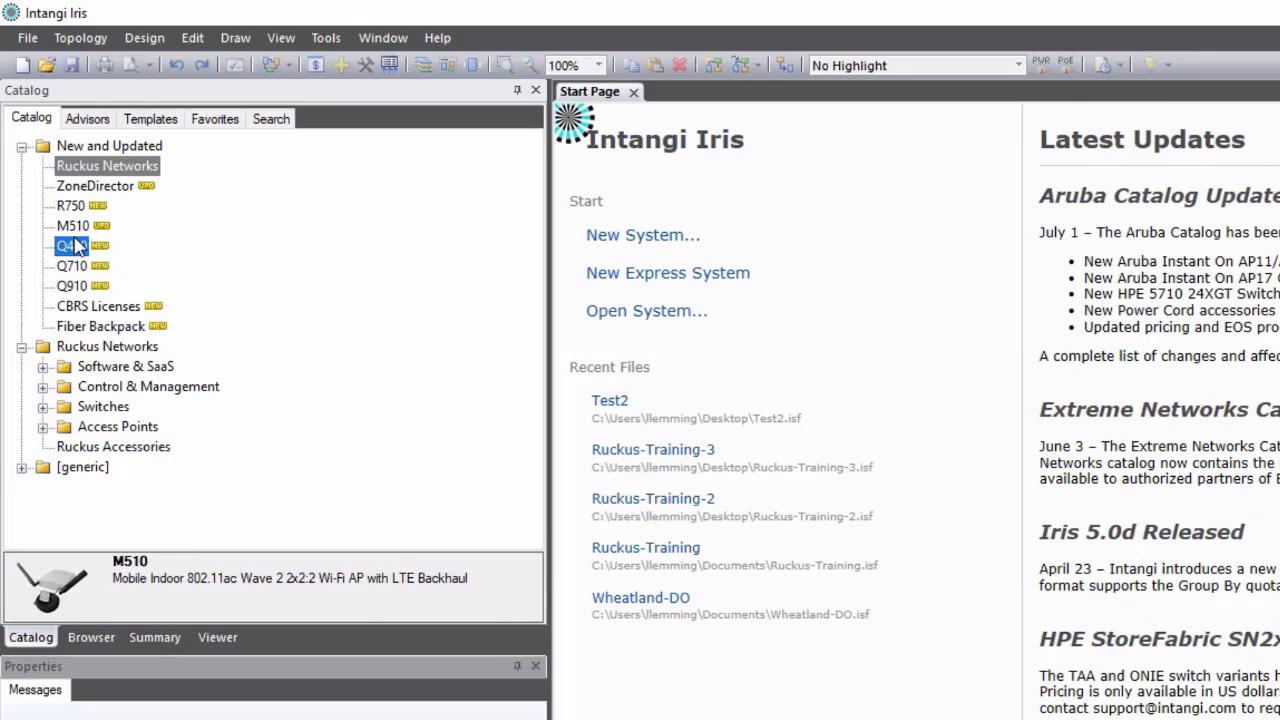
{"action": "left_click", "coordinate": [78, 267]}
{"action": "left_click", "coordinate": [80, 286]}
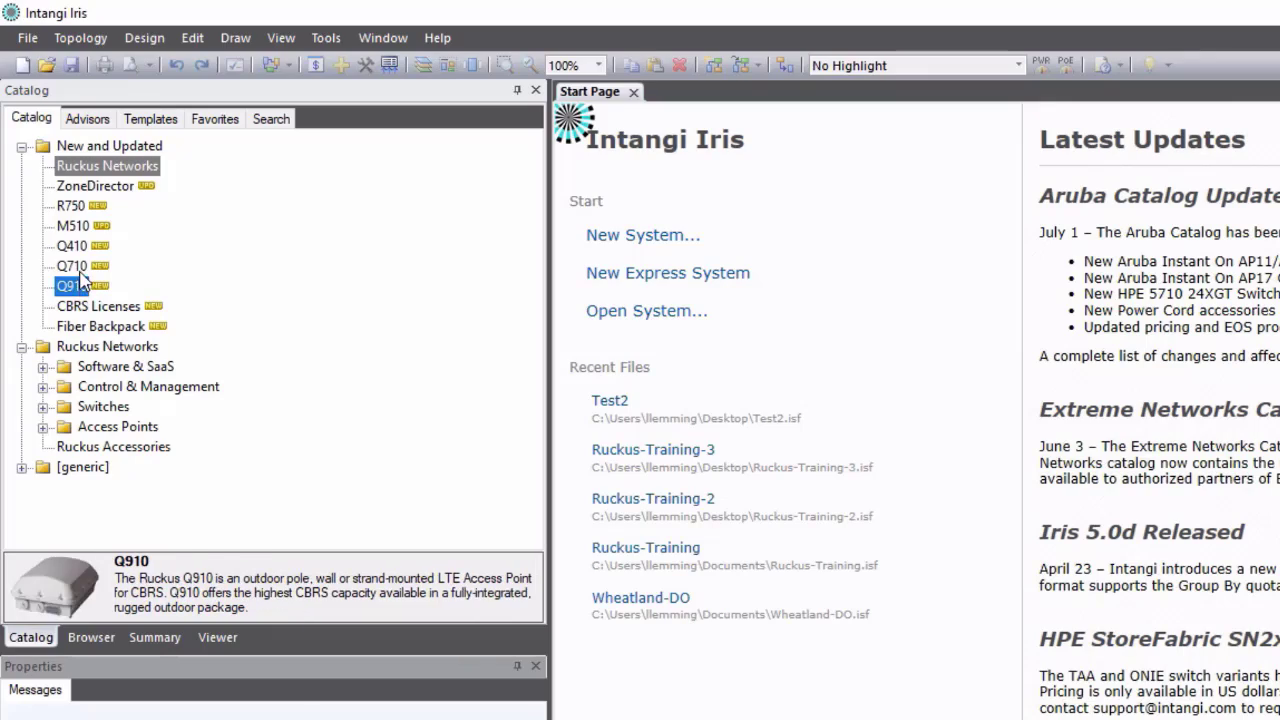
Step: Revisit the Q710, Q410, M510 and R750 details, then clear the selection
{"action": "left_click", "coordinate": [78, 266]}
{"action": "left_click", "coordinate": [80, 246]}
{"action": "left_click", "coordinate": [72, 226]}
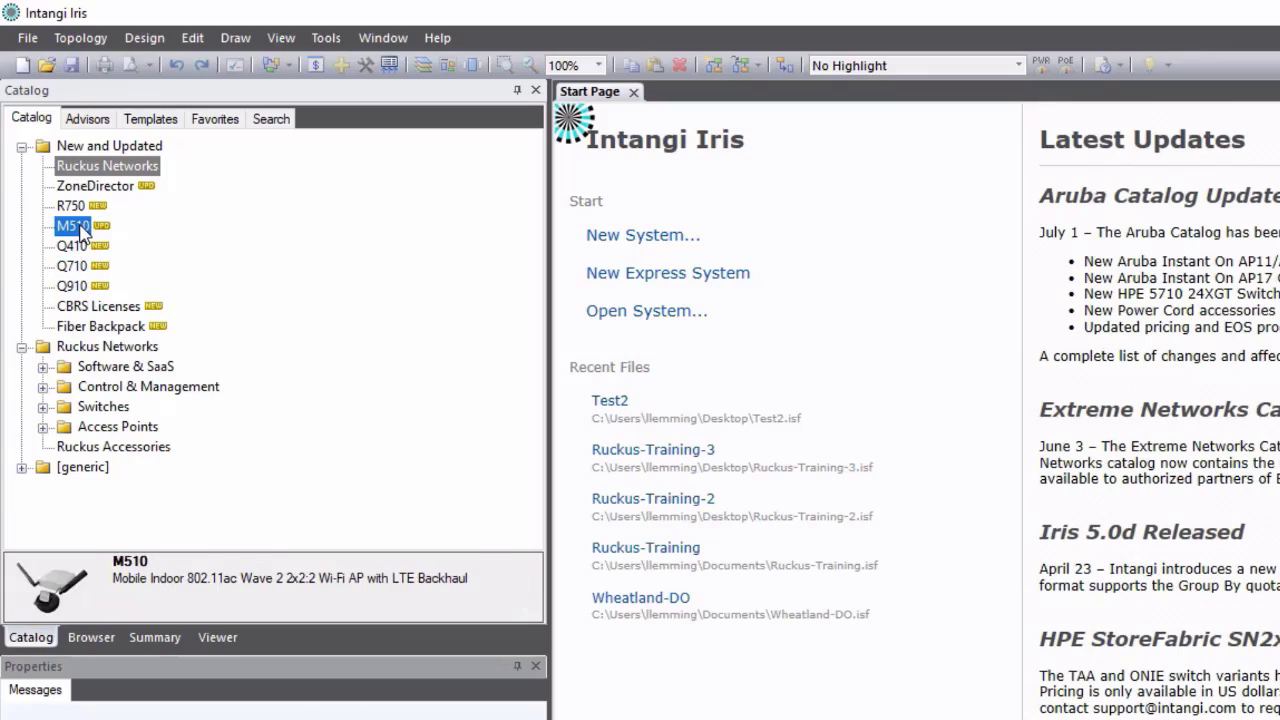
{"action": "left_click", "coordinate": [70, 206]}
{"action": "left_click", "coordinate": [146, 172]}
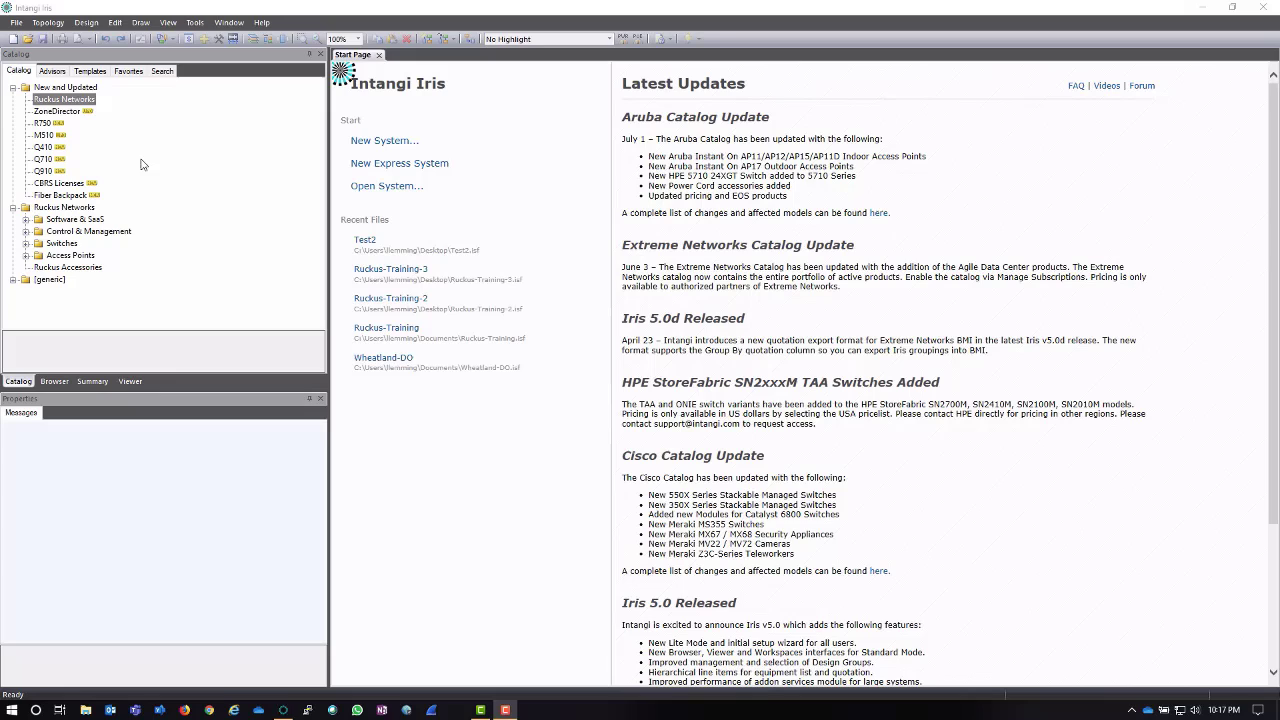
Step: Show the Ruckus Networks advisors and select the Wireless Selector, then the Wired Selector
{"action": "left_click", "coordinate": [59, 75]}
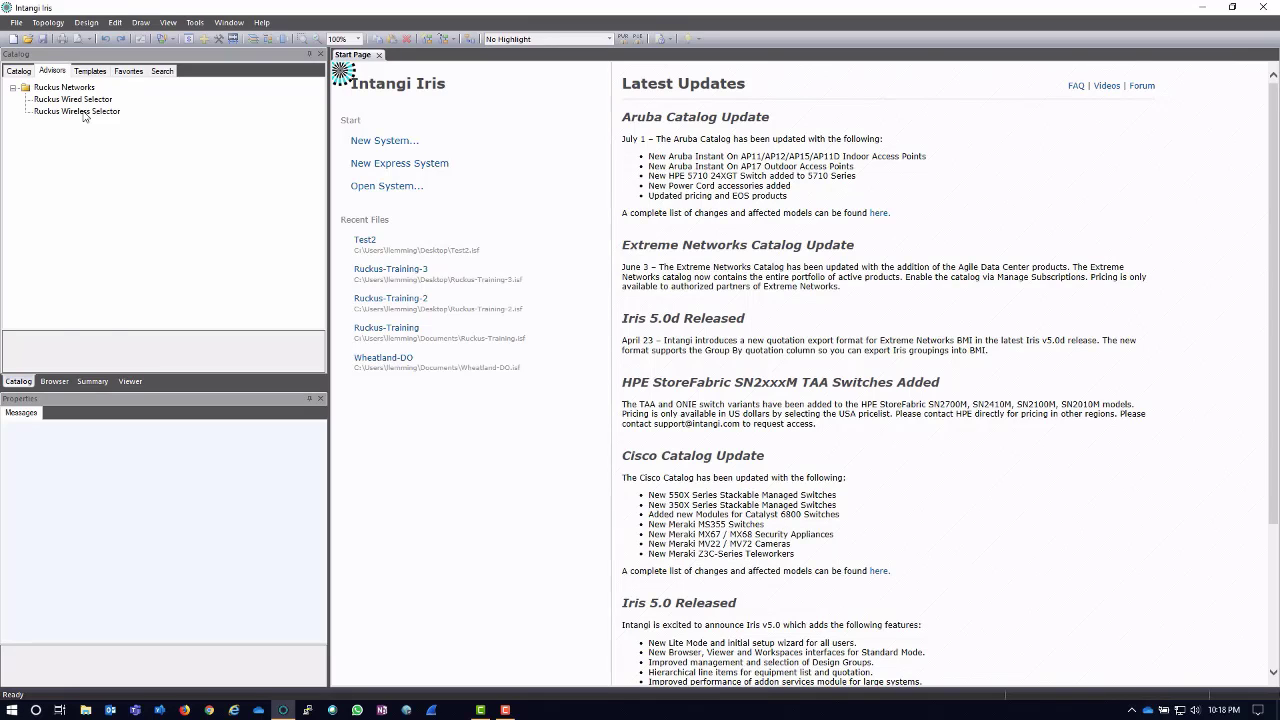
{"action": "left_click", "coordinate": [84, 113]}
{"action": "left_click", "coordinate": [98, 101]}
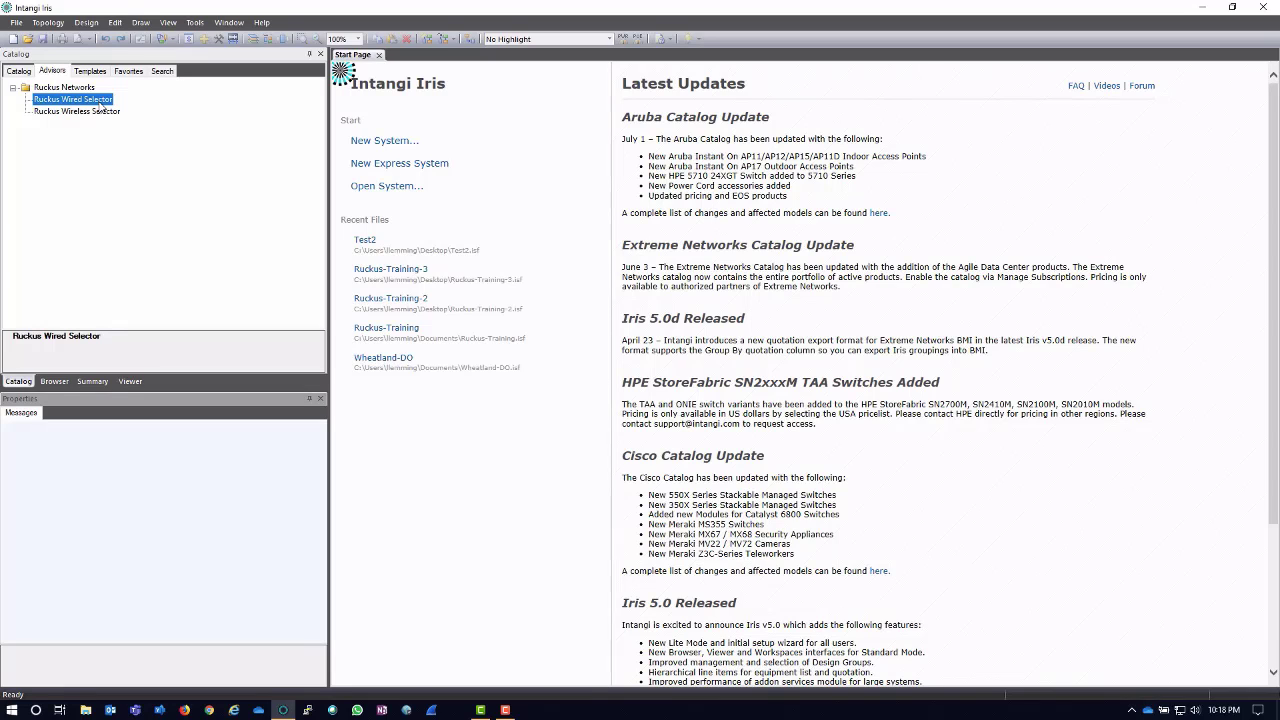
Step: Launch Ruckus Wired Selector, accepting a new Express mode system with a blank Site 1
{"action": "double_click", "coordinate": [100, 104]}
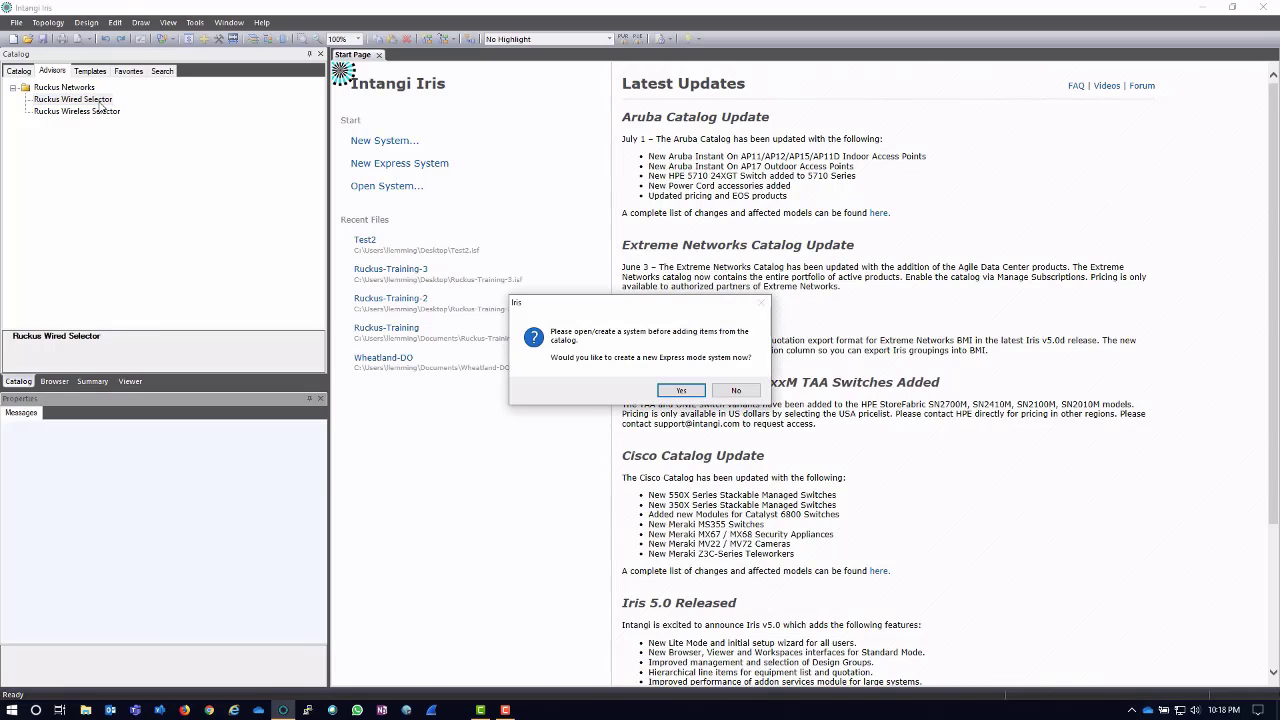
{"action": "left_click", "coordinate": [681, 391]}
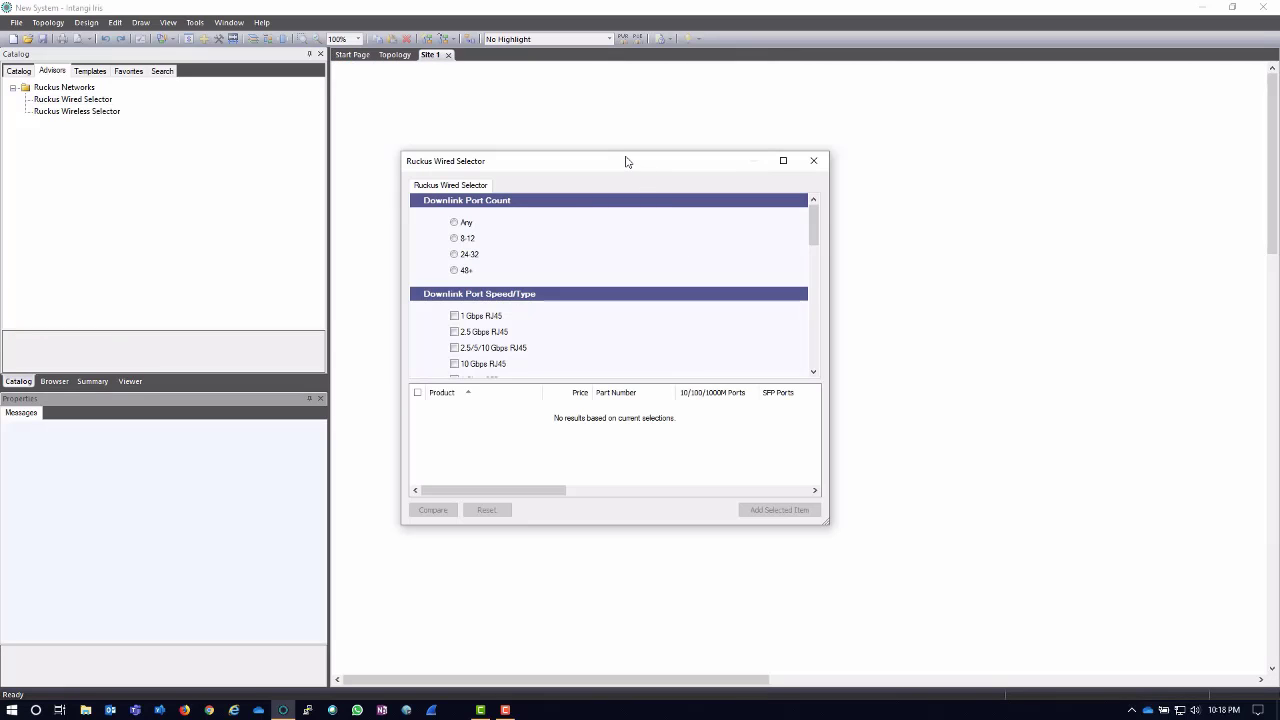
Step: Filter switches to 24-32 downlink ports with 1 Gbps RJ45 downlinks
{"action": "left_click", "coordinate": [464, 255]}
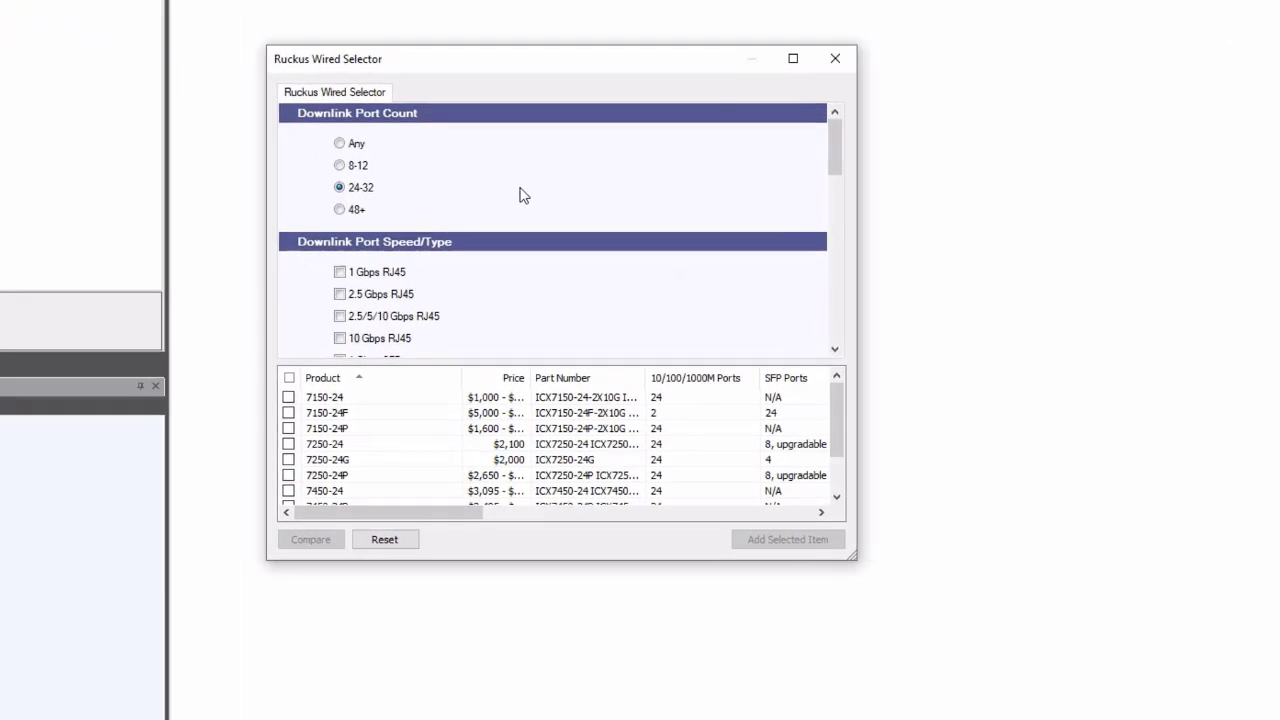
{"action": "scroll", "coordinate": [568, 243], "scroll_direction": "down", "scroll_amount": 2}
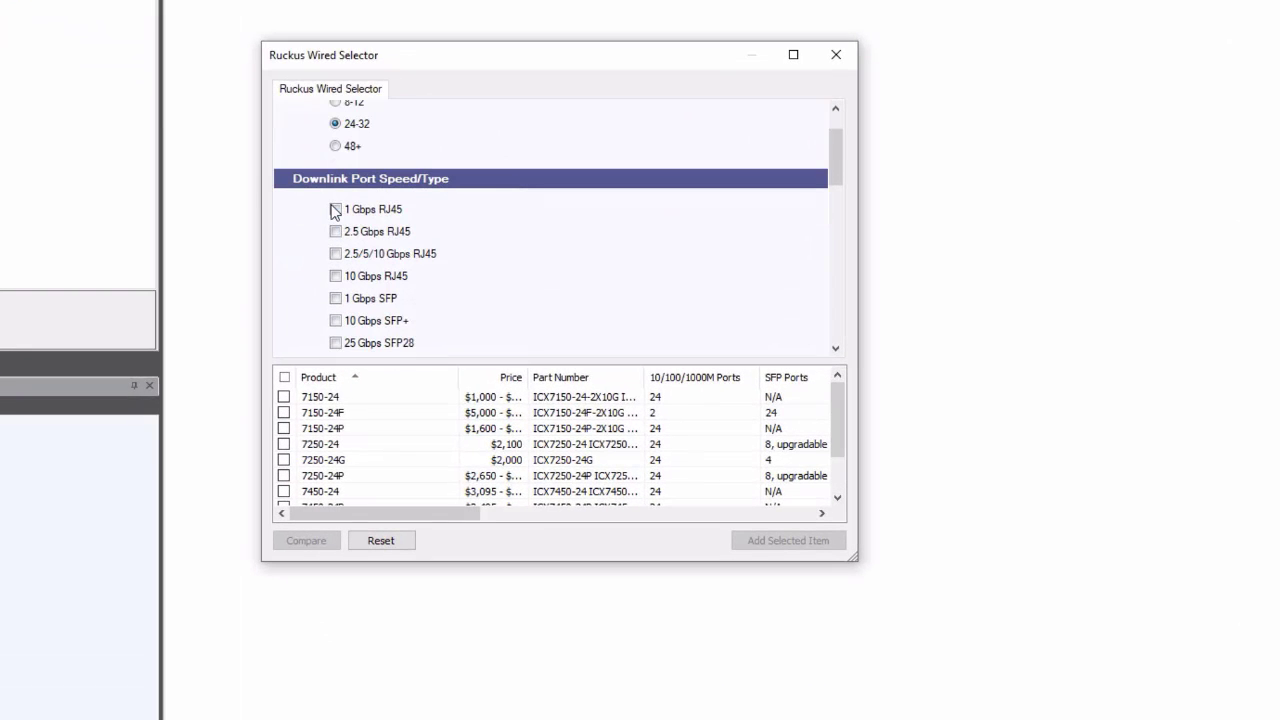
{"action": "left_click", "coordinate": [336, 211]}
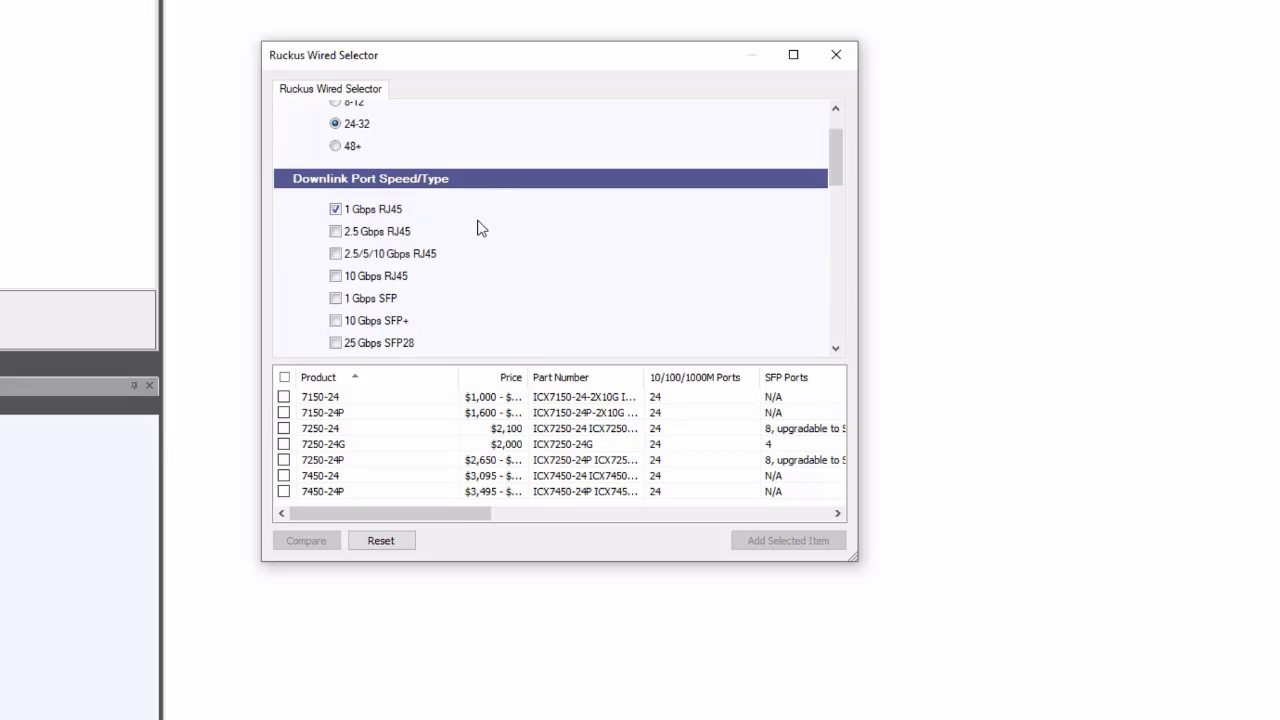
Step: Require 10 Gbps SFP+ uplink ports
{"action": "scroll", "coordinate": [477, 228], "scroll_direction": "down", "scroll_amount": 3}
{"action": "scroll", "coordinate": [478, 228], "scroll_direction": "down", "scroll_amount": 1}
{"action": "scroll", "coordinate": [478, 228], "scroll_direction": "up", "scroll_amount": 4}
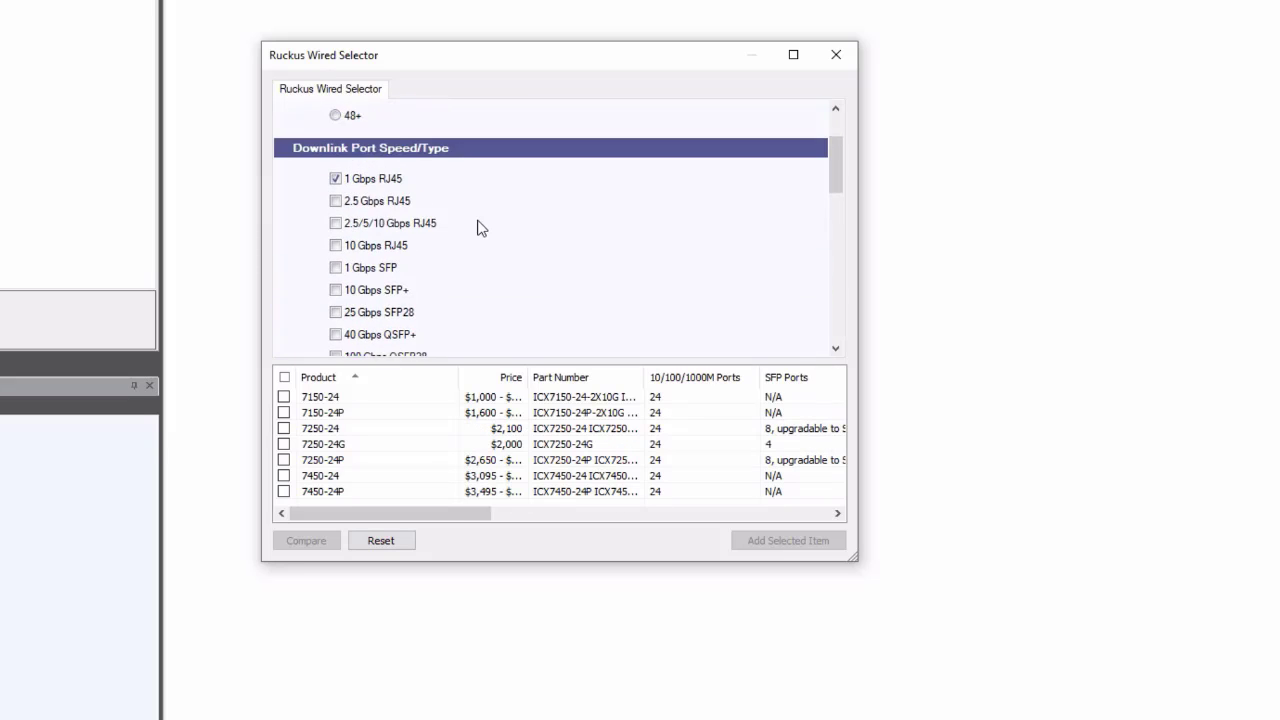
{"action": "scroll", "coordinate": [478, 228], "scroll_direction": "down", "scroll_amount": 2}
{"action": "scroll", "coordinate": [477, 178], "scroll_direction": "down", "scroll_amount": 1}
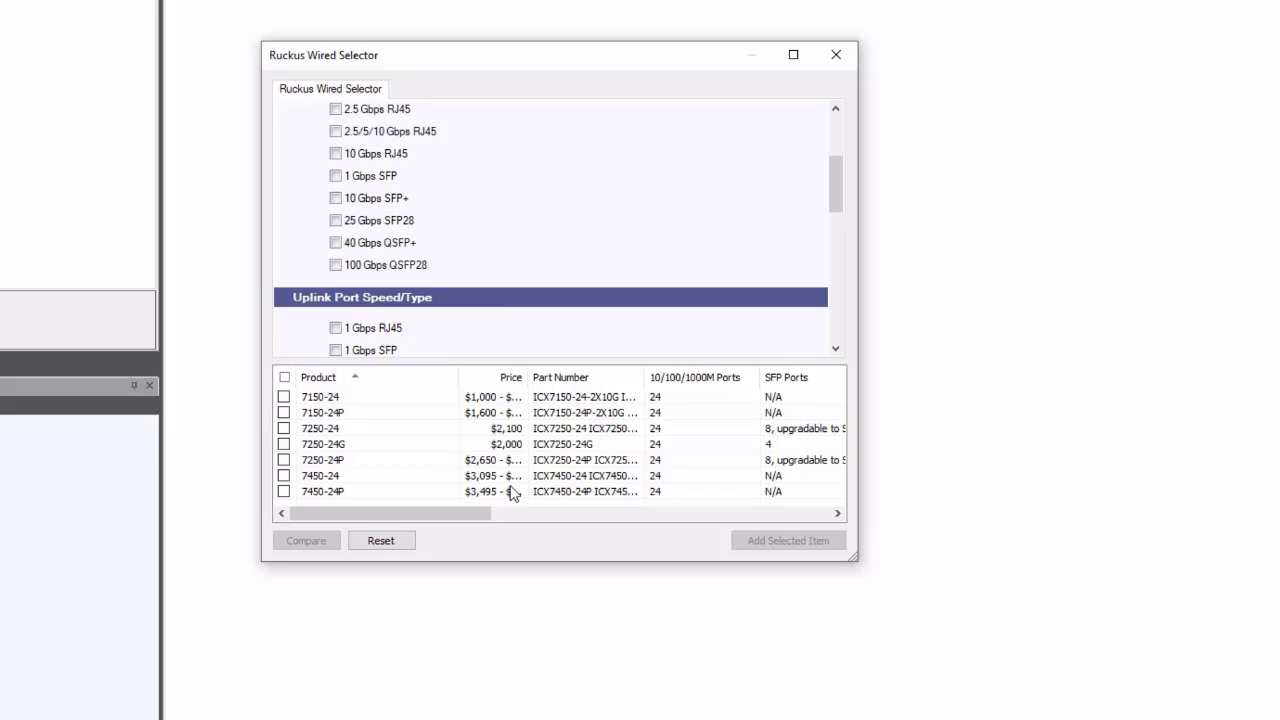
{"action": "scroll", "coordinate": [523, 232], "scroll_direction": "down", "scroll_amount": 3}
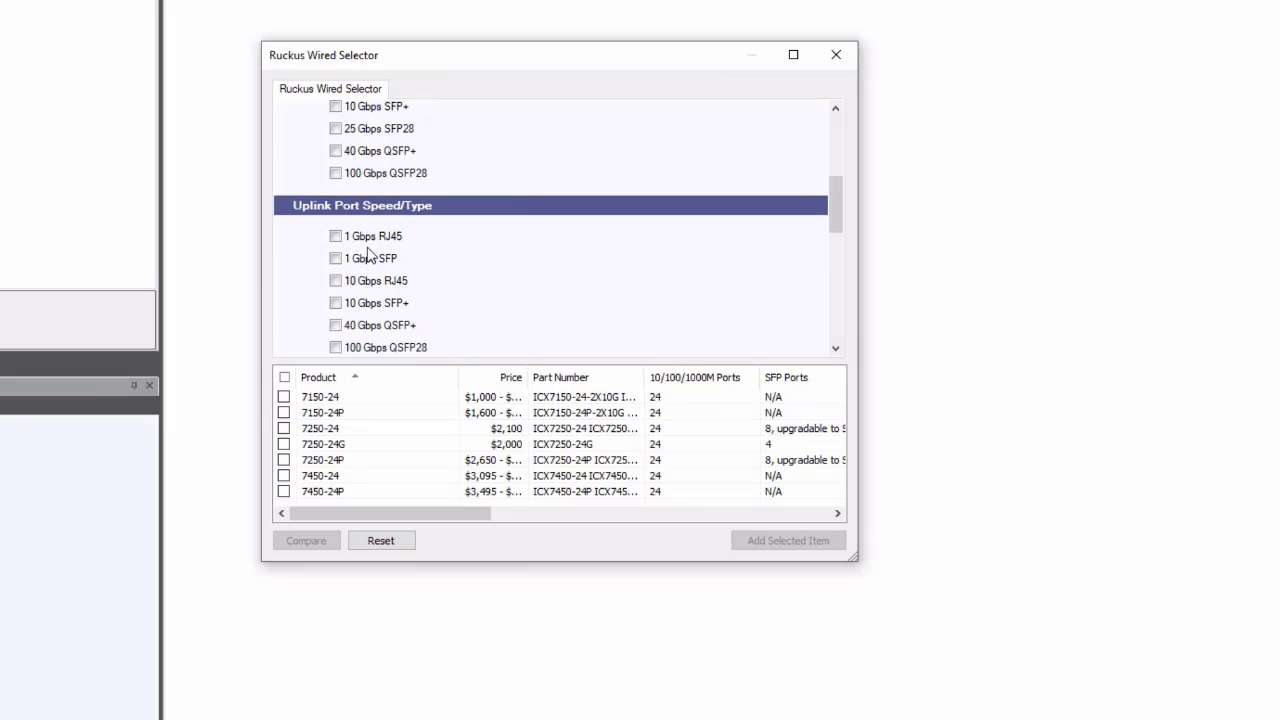
{"action": "left_click", "coordinate": [336, 303]}
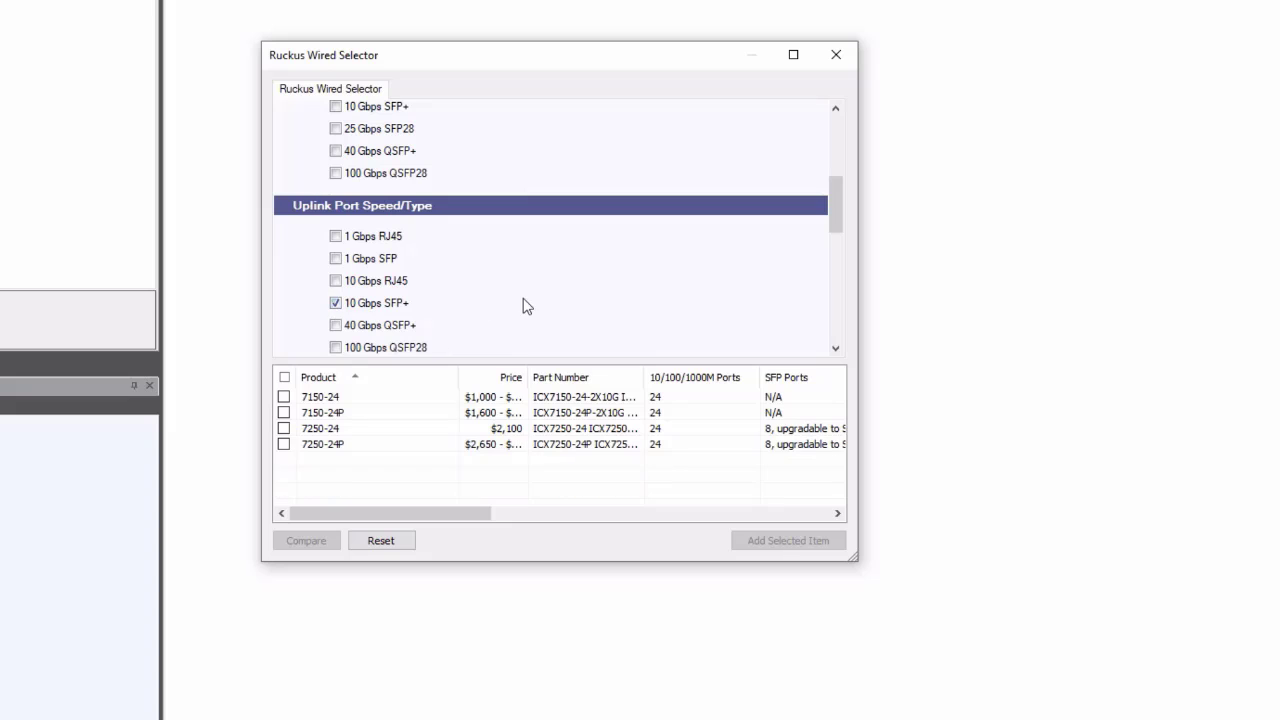
Step: Require PoE/PoE+ (30W), dropping PoE++ (90W) so the 7150-24P and 7250-24P remain
{"action": "scroll", "coordinate": [530, 304], "scroll_direction": "down", "scroll_amount": 6}
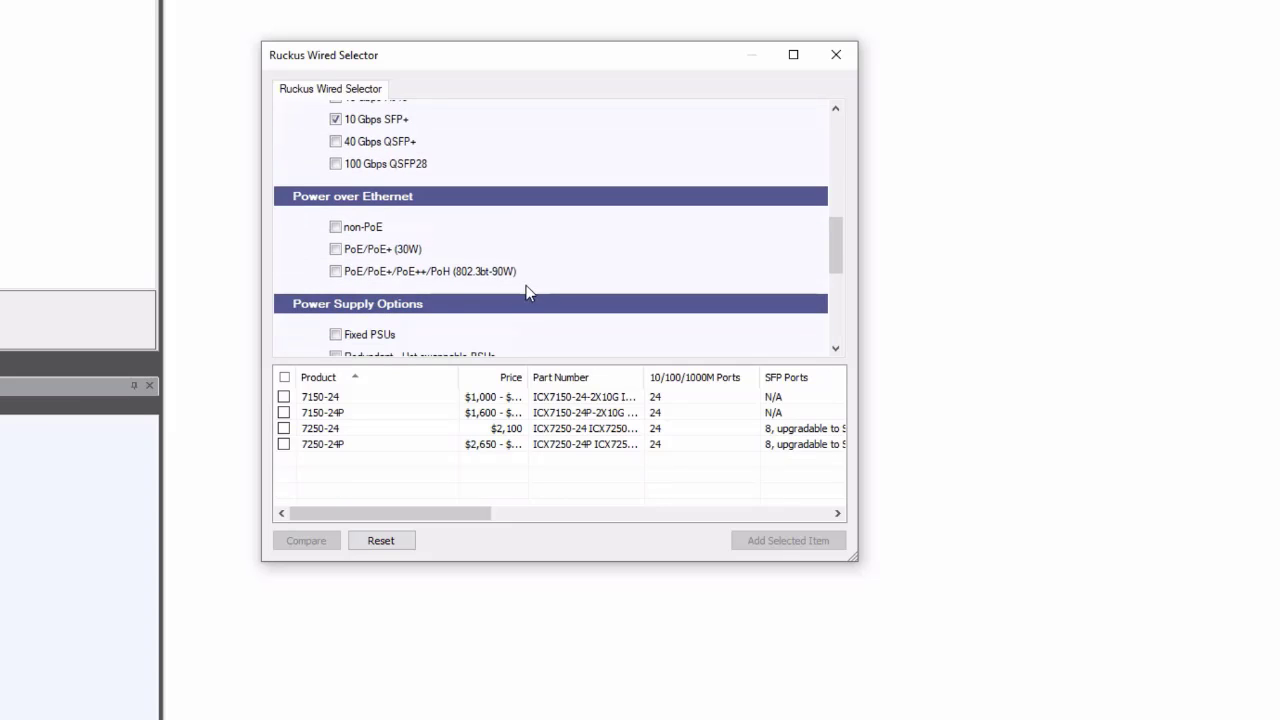
{"action": "left_click", "coordinate": [336, 249]}
{"action": "left_click", "coordinate": [336, 271]}
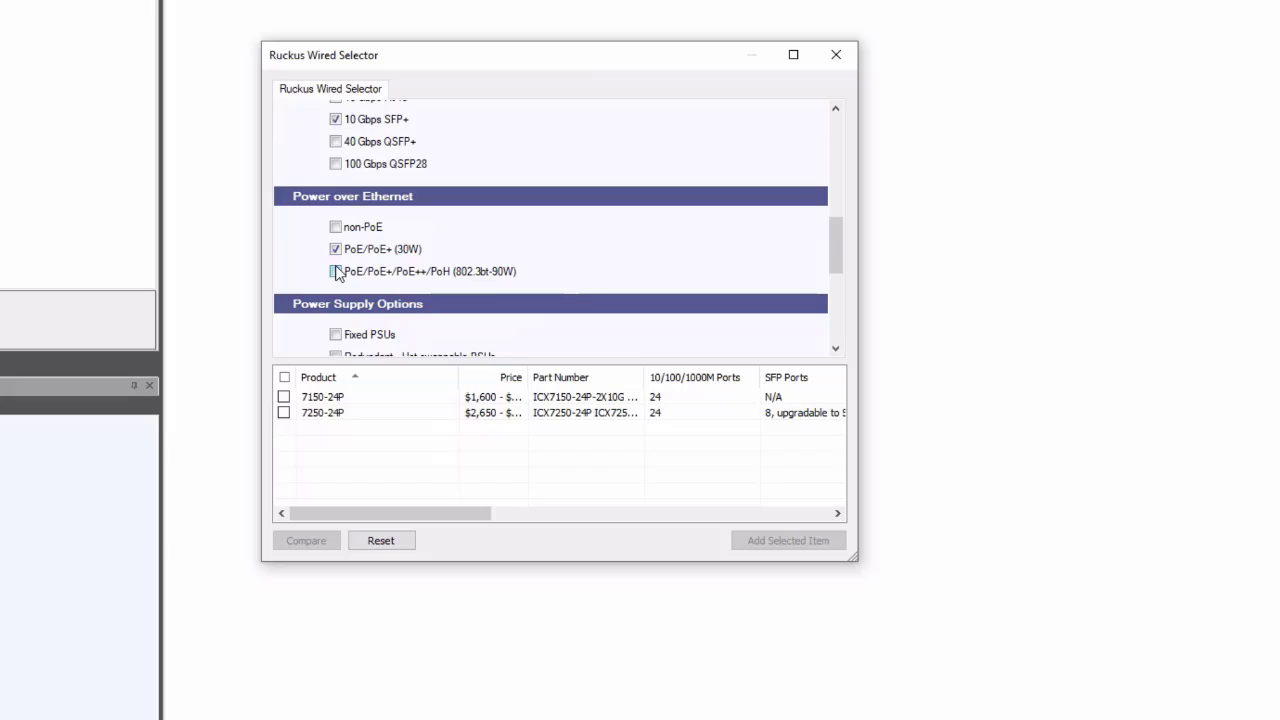
{"action": "left_click", "coordinate": [336, 271]}
{"action": "scroll", "coordinate": [558, 273], "scroll_direction": "down", "scroll_amount": 3}
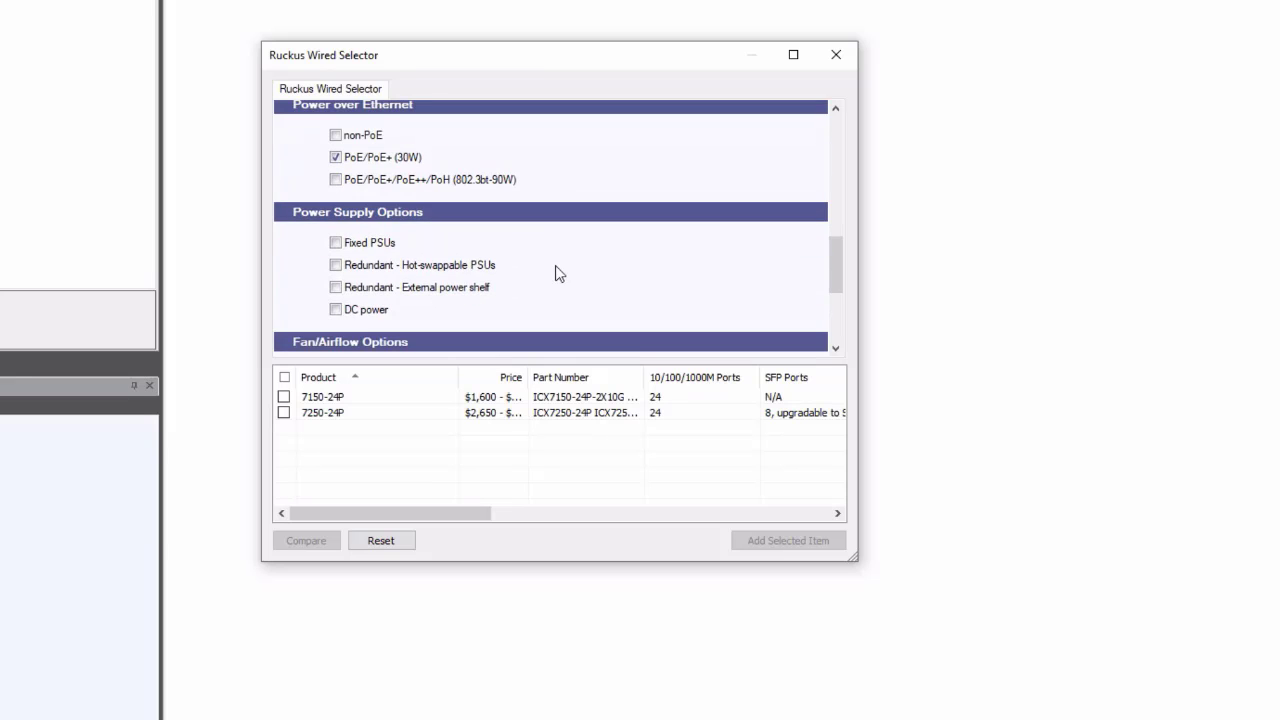
{"action": "scroll", "coordinate": [558, 273], "scroll_direction": "down", "scroll_amount": 7}
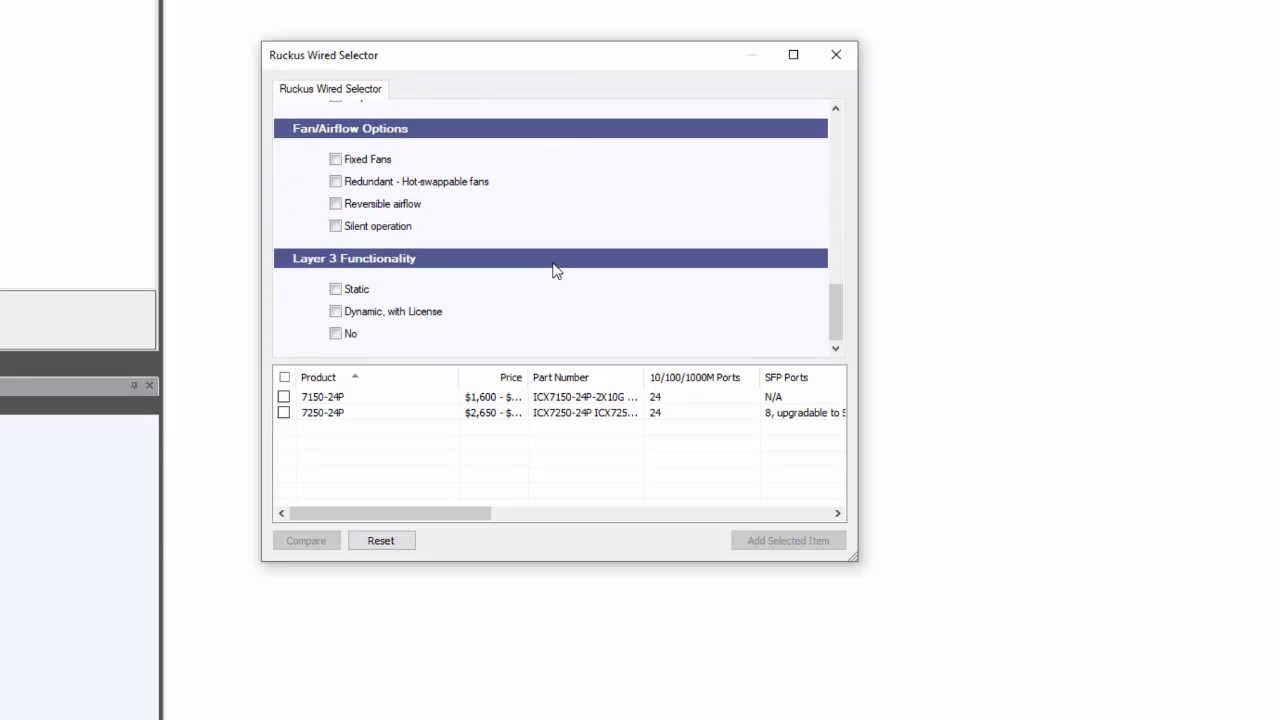
{"action": "scroll", "coordinate": [556, 270], "scroll_direction": "up", "scroll_amount": 4}
{"action": "scroll", "coordinate": [556, 270], "scroll_direction": "up", "scroll_amount": 10}
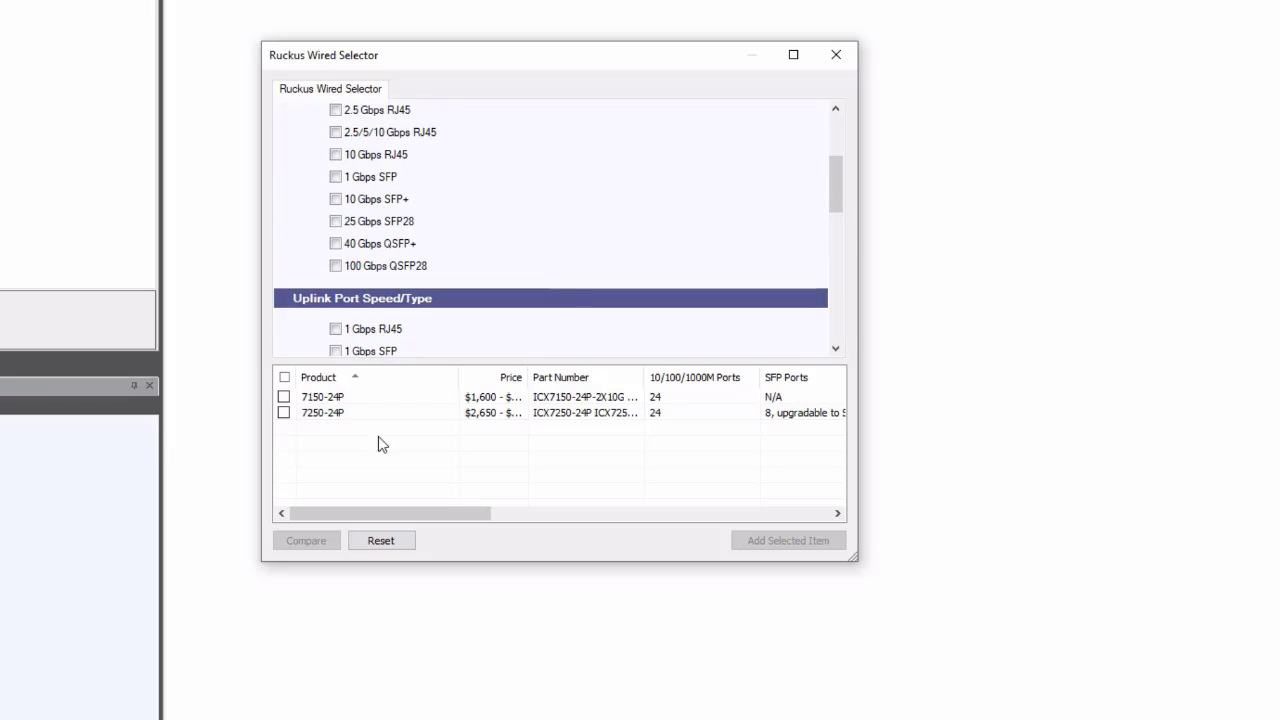
Step: Compare the 7150-24P ($1,600 - $2,900) and 7250-24P ($2,650 - $3,200) specifications side by side
{"action": "left_click", "coordinate": [284, 397]}
{"action": "left_click", "coordinate": [284, 412]}
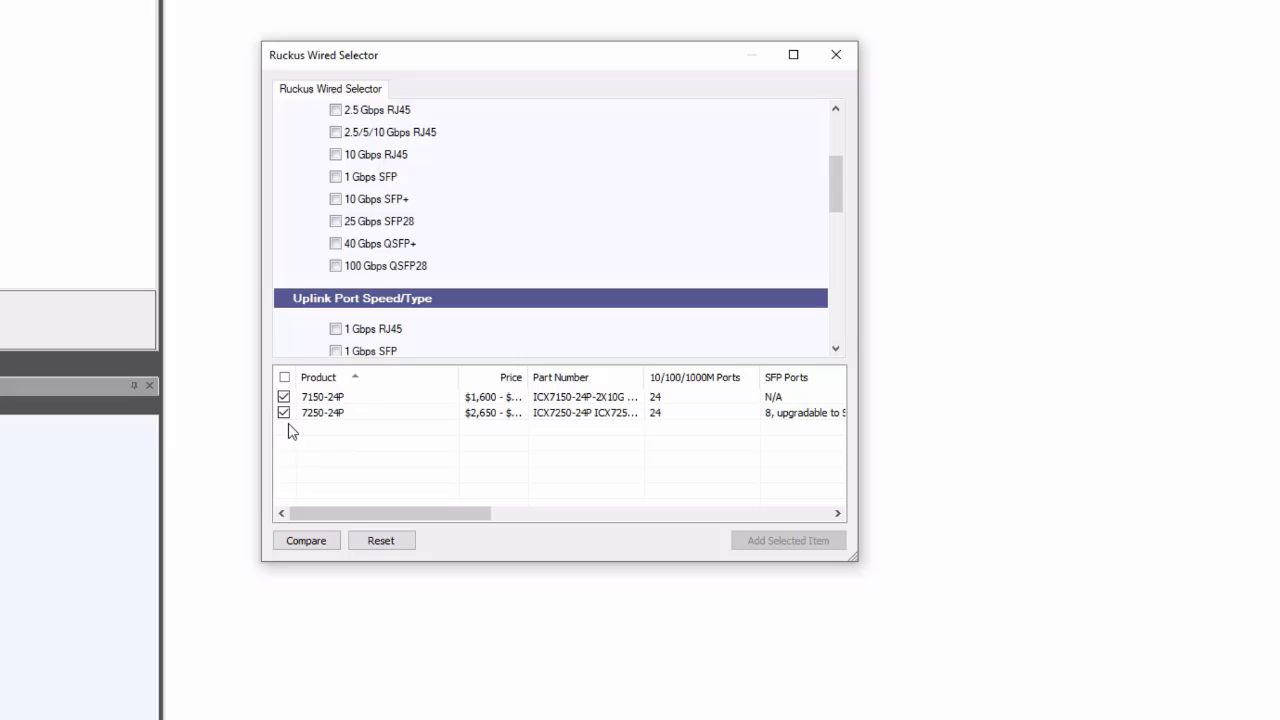
{"action": "left_click", "coordinate": [318, 544]}
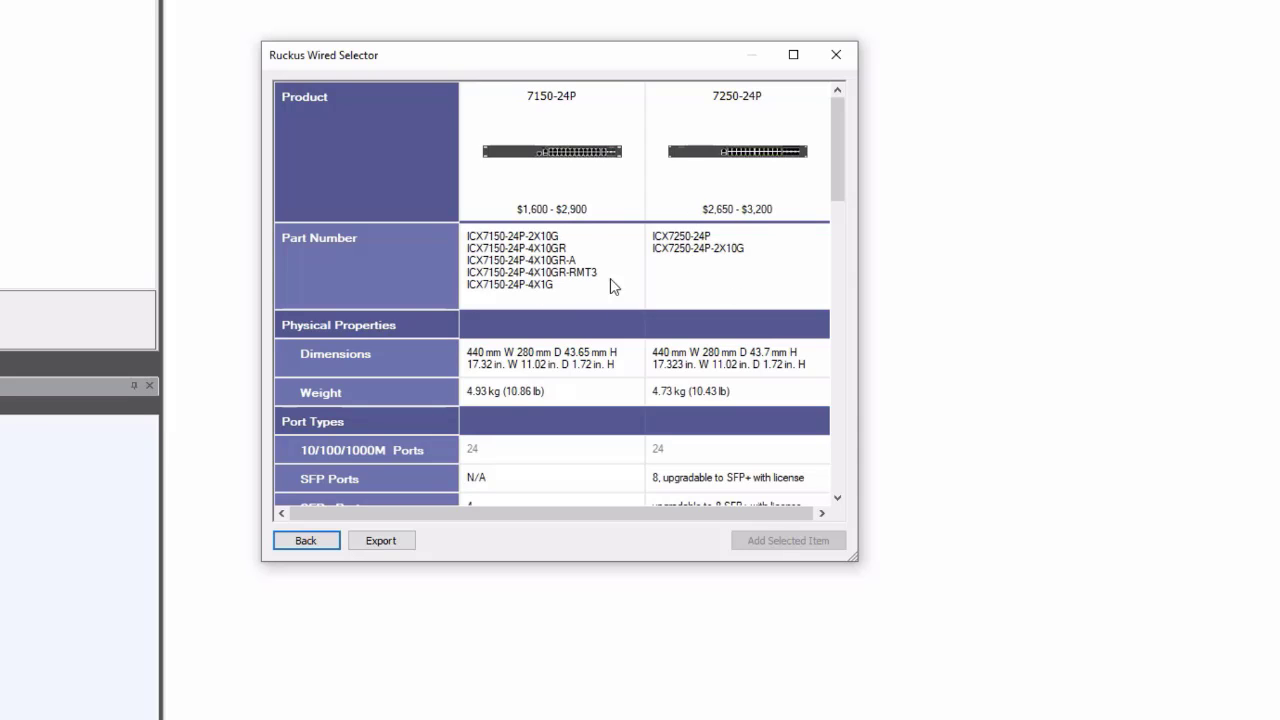
{"action": "scroll", "coordinate": [678, 388], "scroll_direction": "down", "scroll_amount": 3}
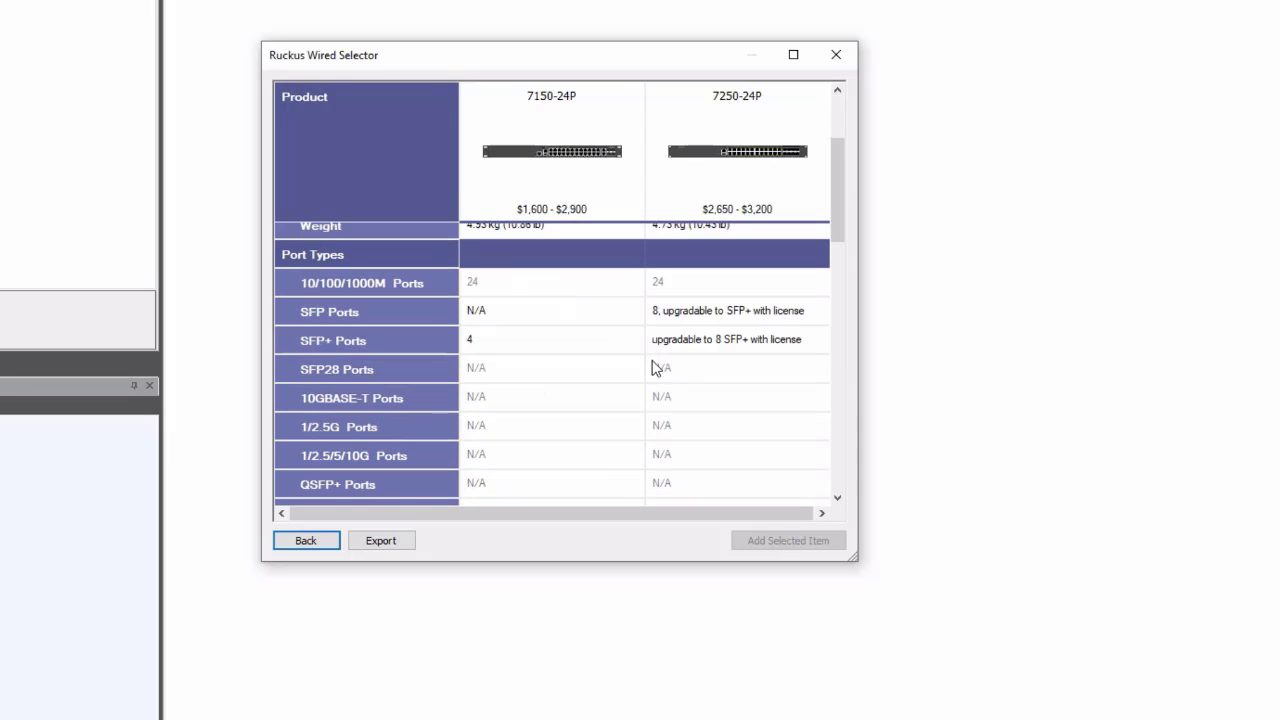
{"action": "scroll", "coordinate": [581, 352], "scroll_direction": "down", "scroll_amount": 12}
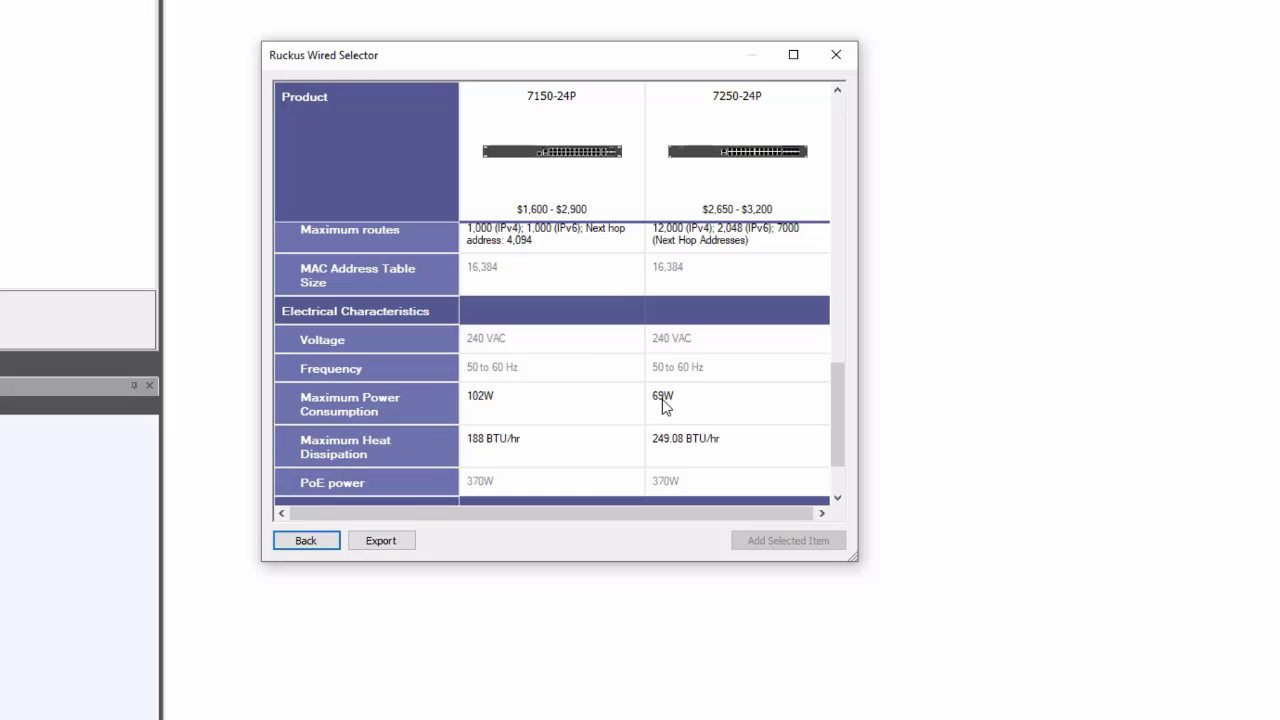
{"action": "scroll", "coordinate": [591, 429], "scroll_direction": "down", "scroll_amount": 2}
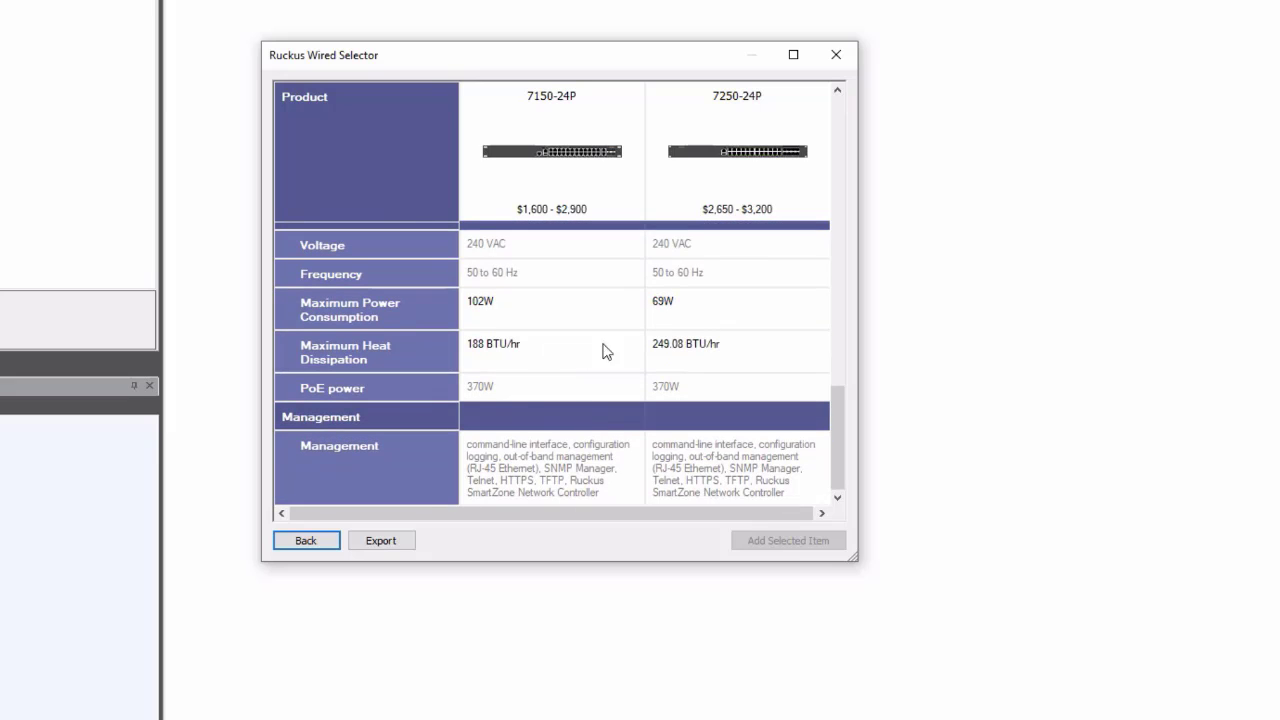
{"action": "scroll", "coordinate": [618, 398], "scroll_direction": "up", "scroll_amount": 7}
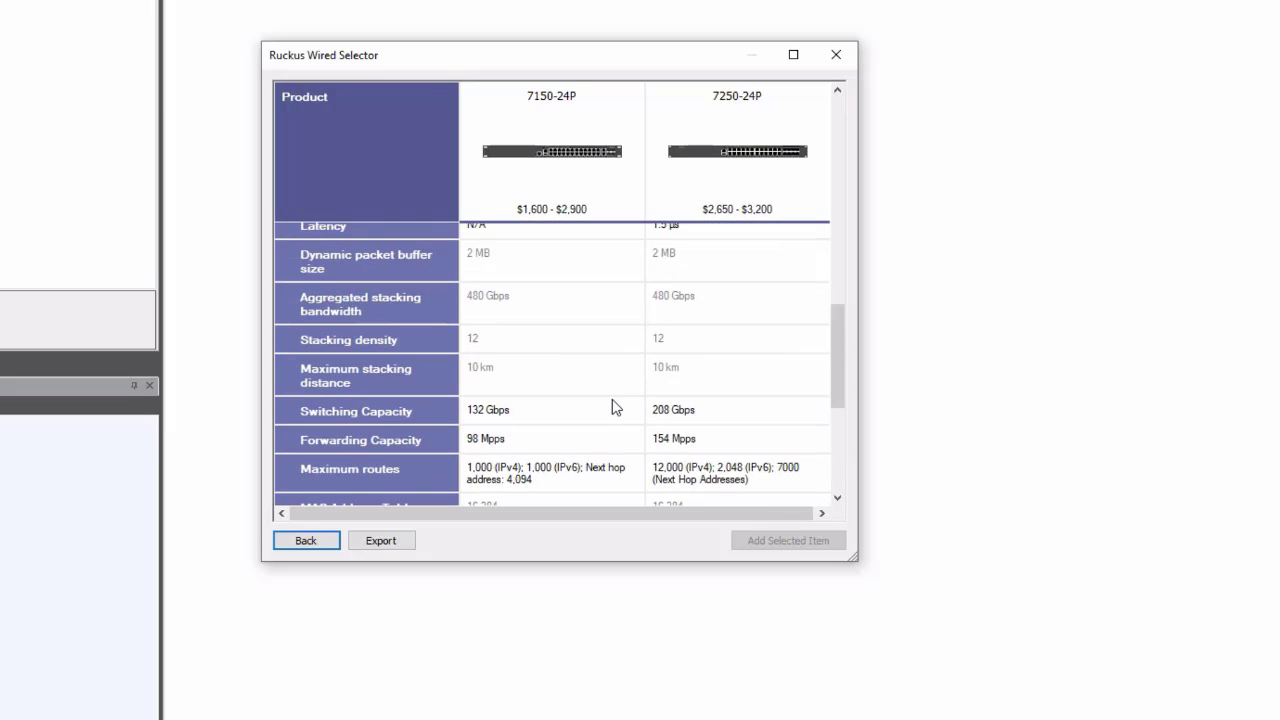
{"action": "scroll", "coordinate": [599, 366], "scroll_direction": "up", "scroll_amount": 10}
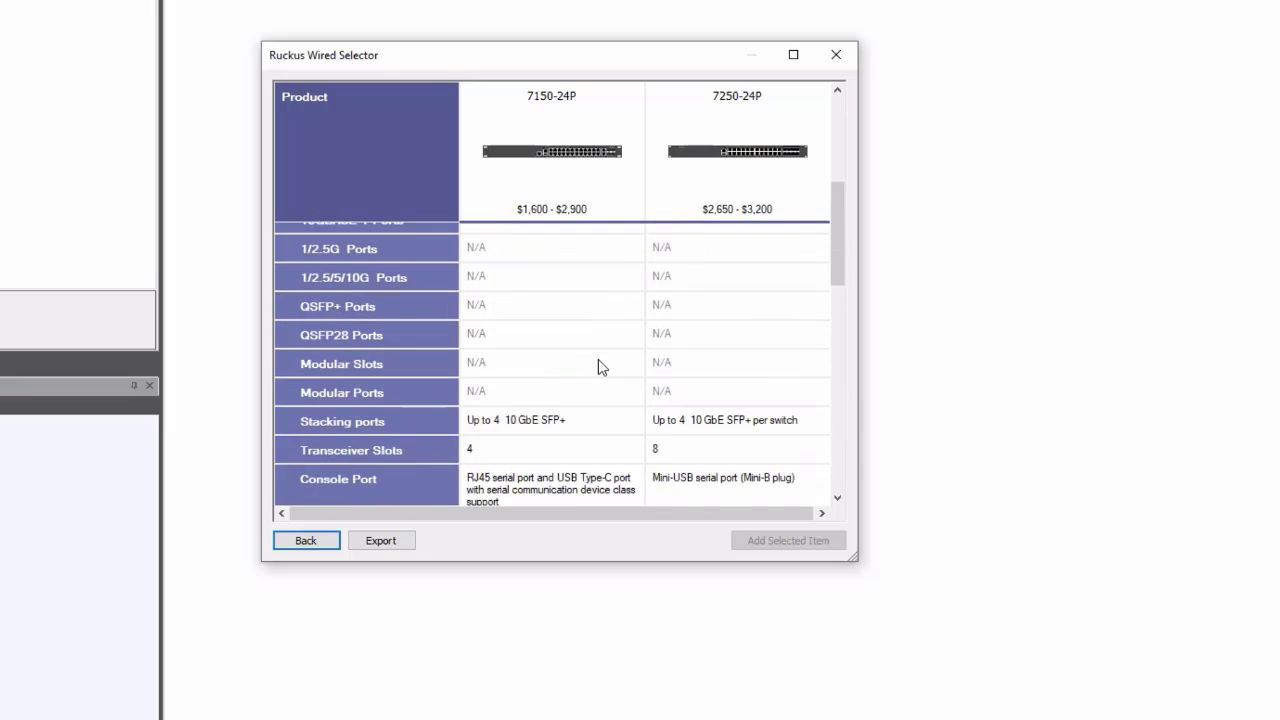
{"action": "scroll", "coordinate": [598, 359], "scroll_direction": "up", "scroll_amount": 1}
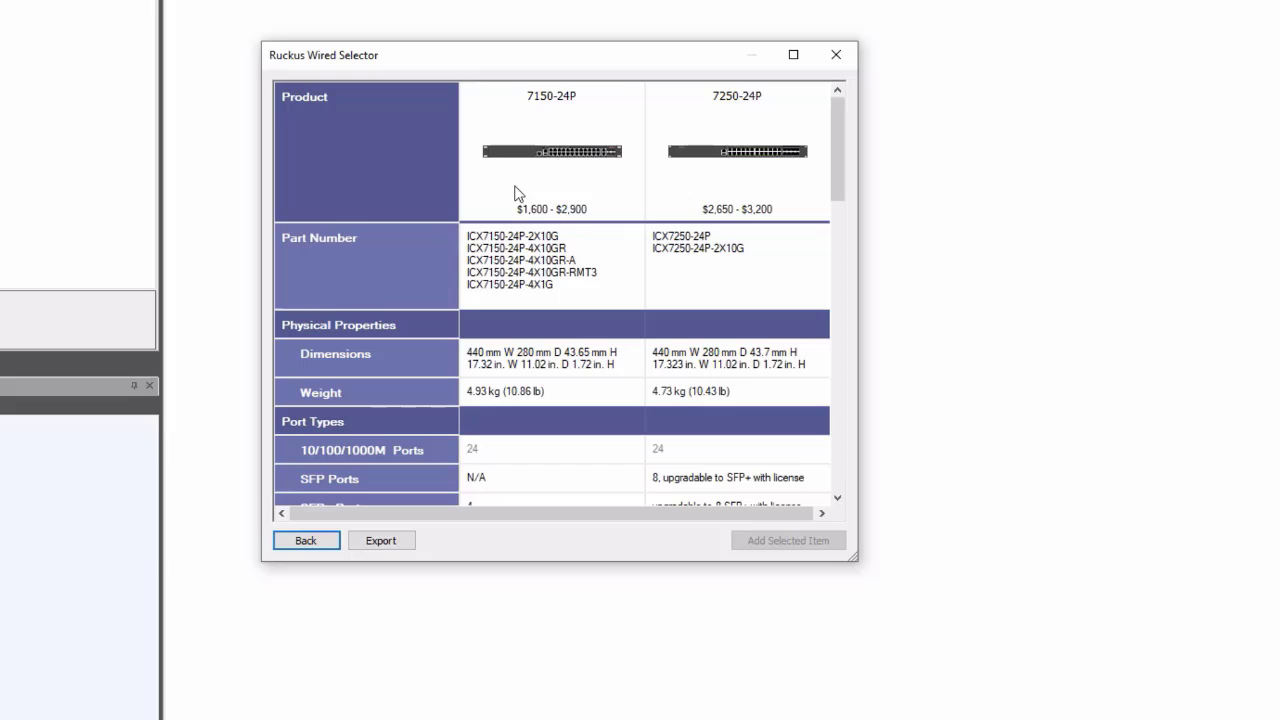
Step: Add only the Ruckus ICX 7150-24P-4X1G switch to Site 1 and close the selector
{"action": "left_click", "coordinate": [330, 541]}
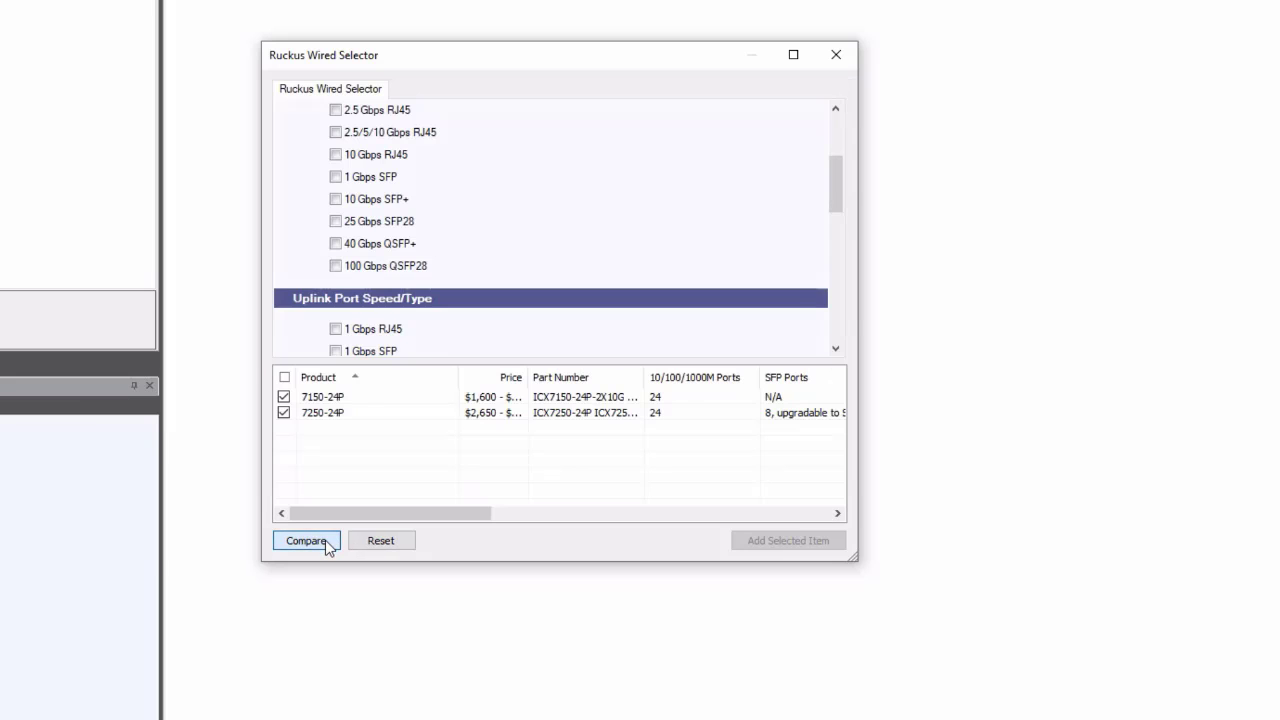
{"action": "left_click", "coordinate": [284, 413]}
{"action": "left_click", "coordinate": [350, 397]}
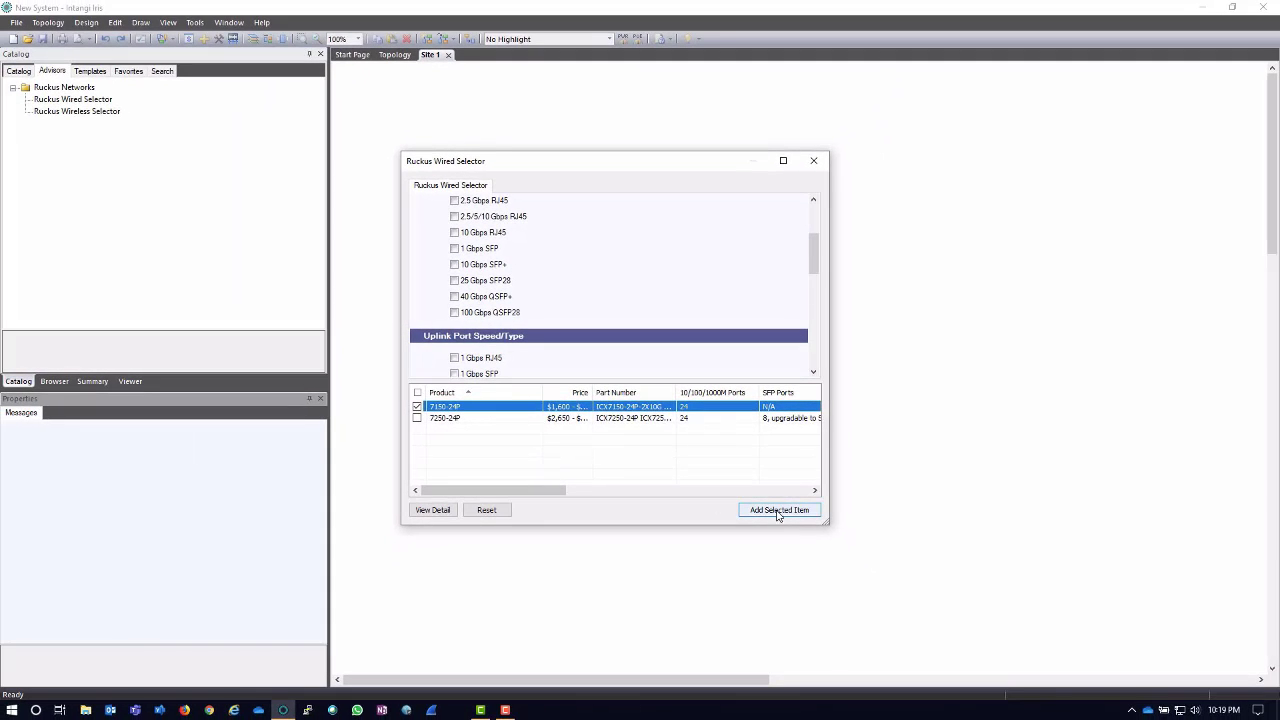
{"action": "left_click", "coordinate": [780, 511]}
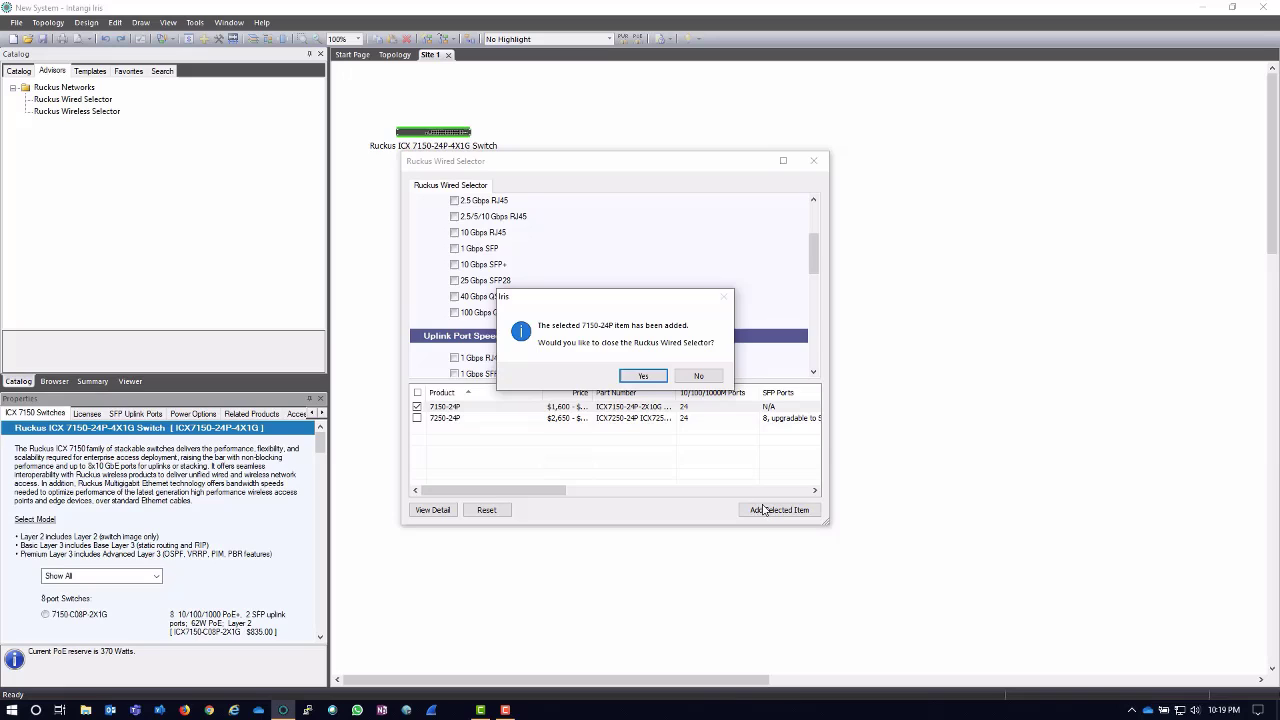
{"action": "left_click", "coordinate": [644, 377]}
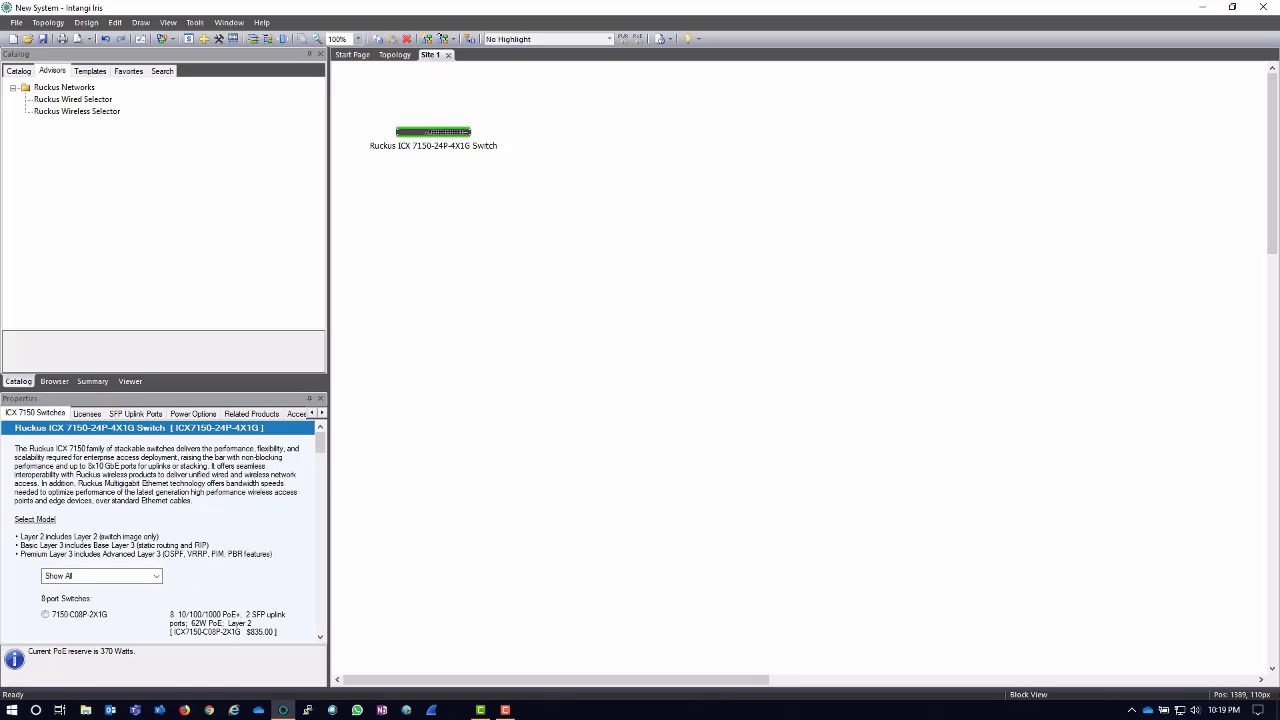
Step: In the Wireless Selector, filter to indoor WiFi 6 (802.11ax) access points and mark R730 and R750
{"action": "double_click", "coordinate": [86, 116]}
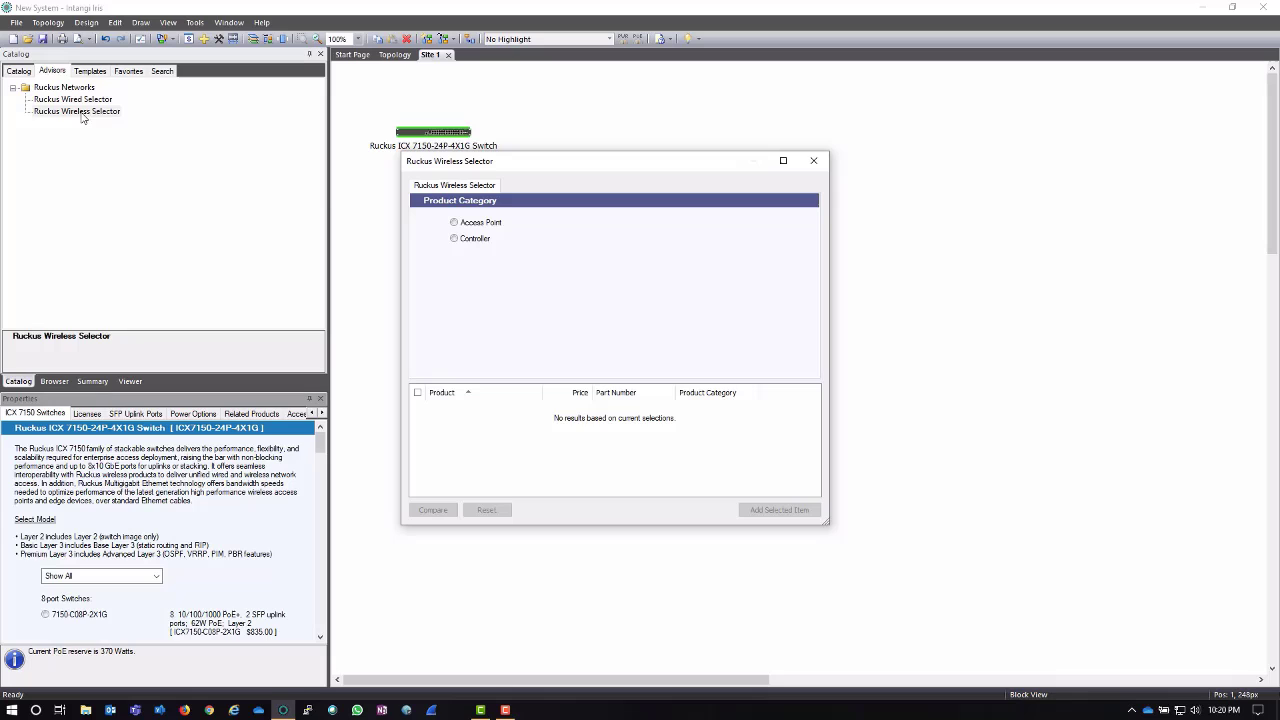
{"action": "left_click", "coordinate": [455, 223]}
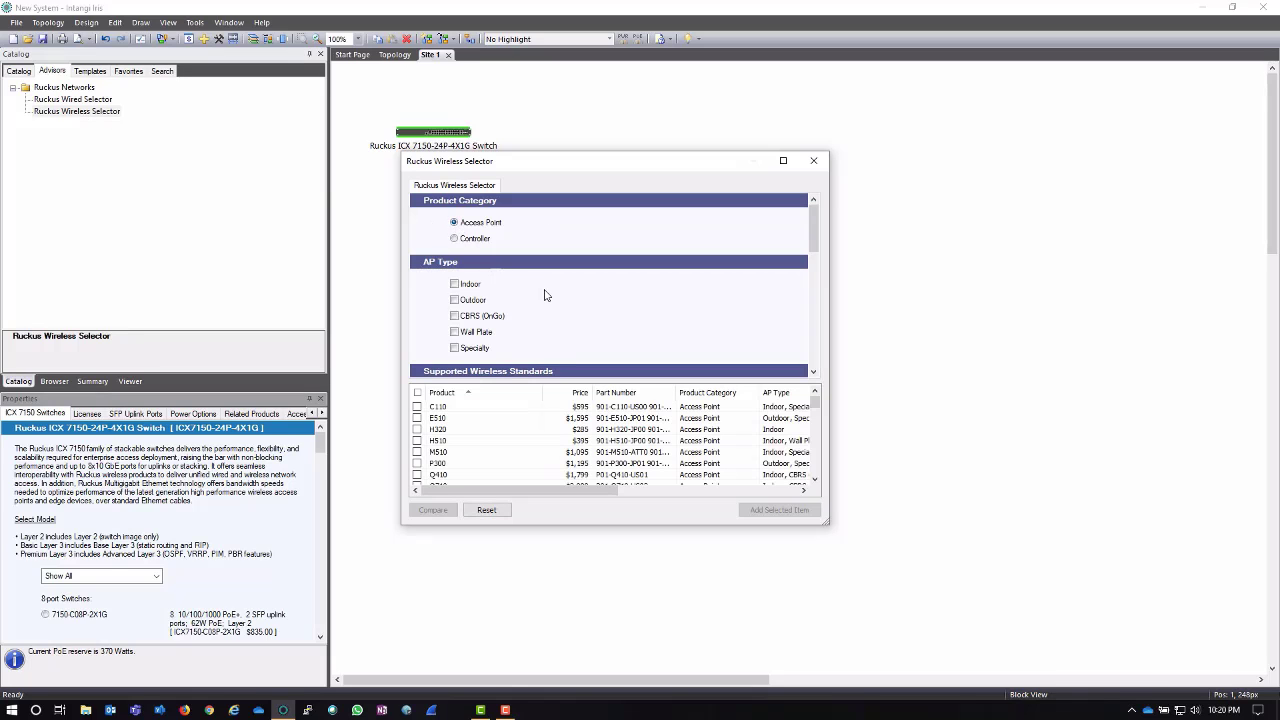
{"action": "left_click", "coordinate": [455, 285]}
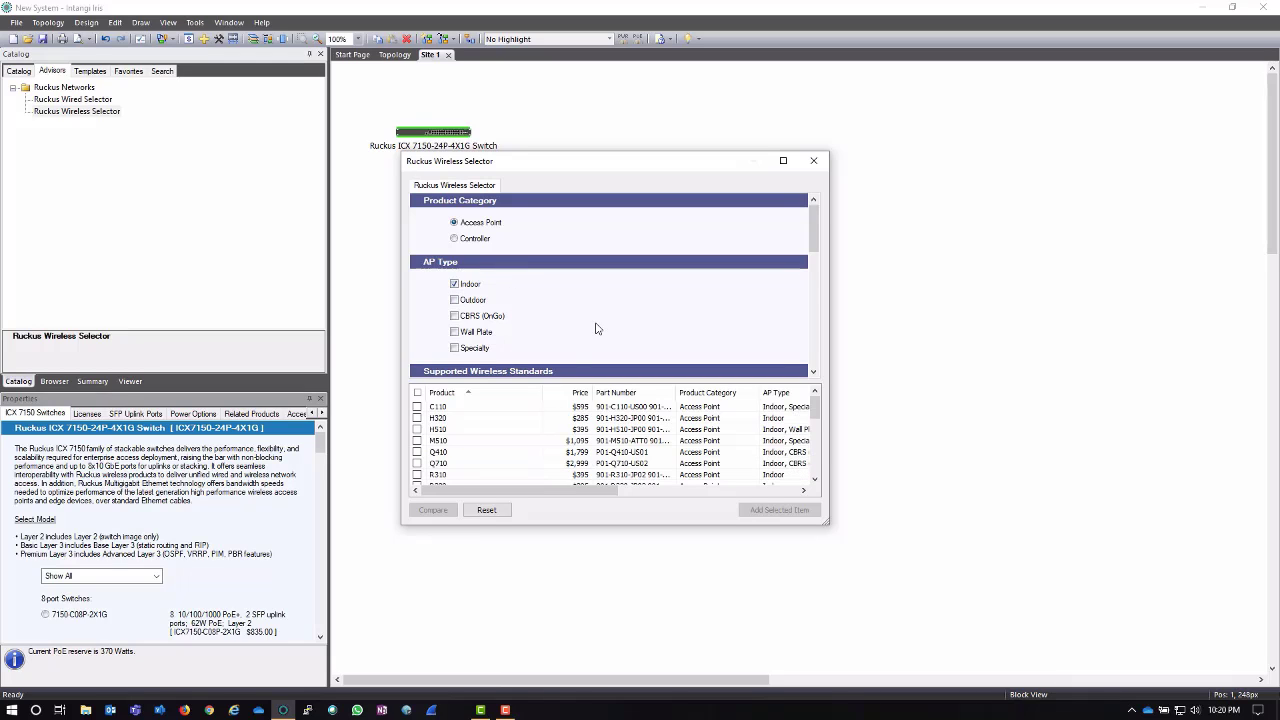
{"action": "scroll", "coordinate": [600, 330], "scroll_direction": "down", "scroll_amount": 3}
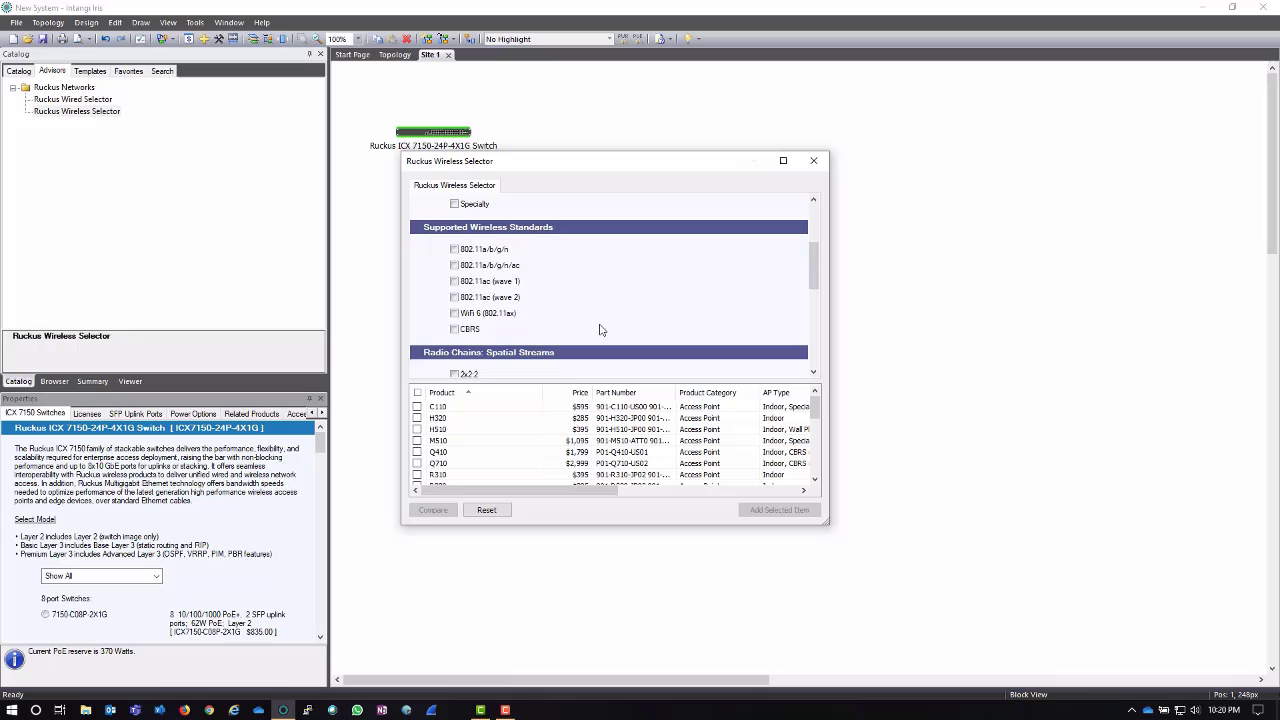
{"action": "left_click", "coordinate": [455, 314]}
{"action": "scroll", "coordinate": [632, 309], "scroll_direction": "down", "scroll_amount": 4}
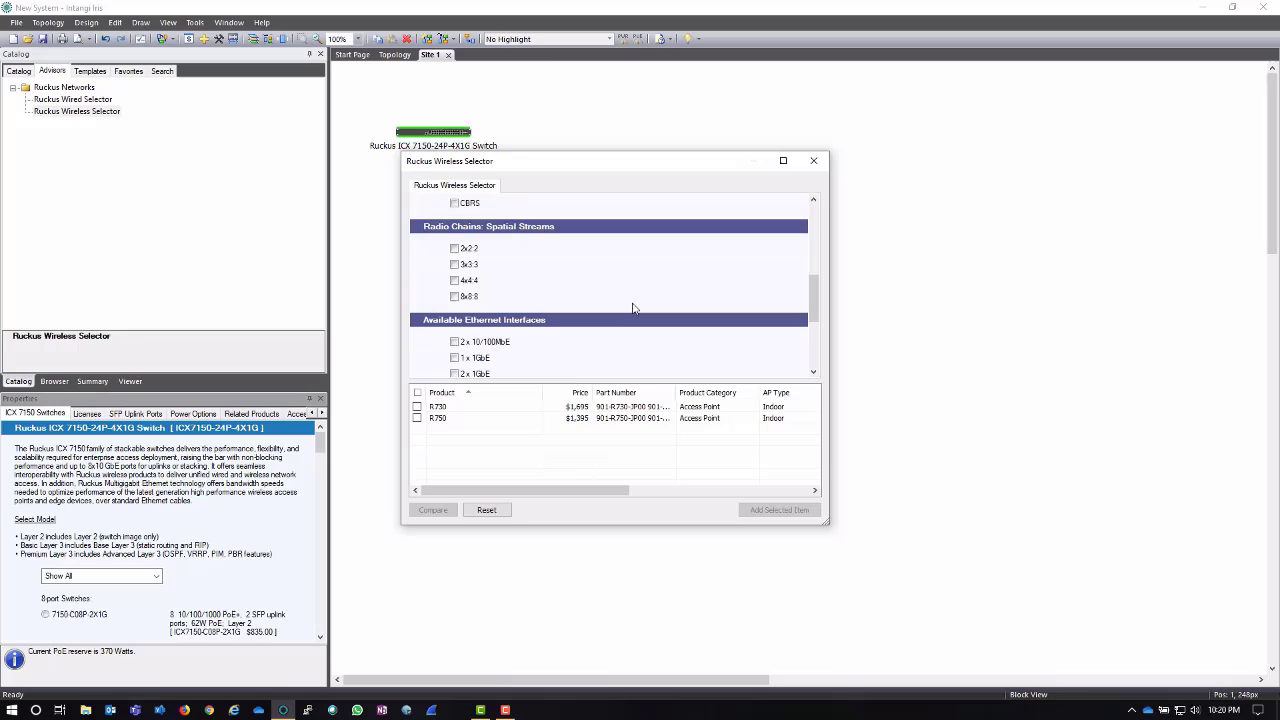
{"action": "left_click", "coordinate": [418, 407]}
{"action": "left_click", "coordinate": [418, 419]}
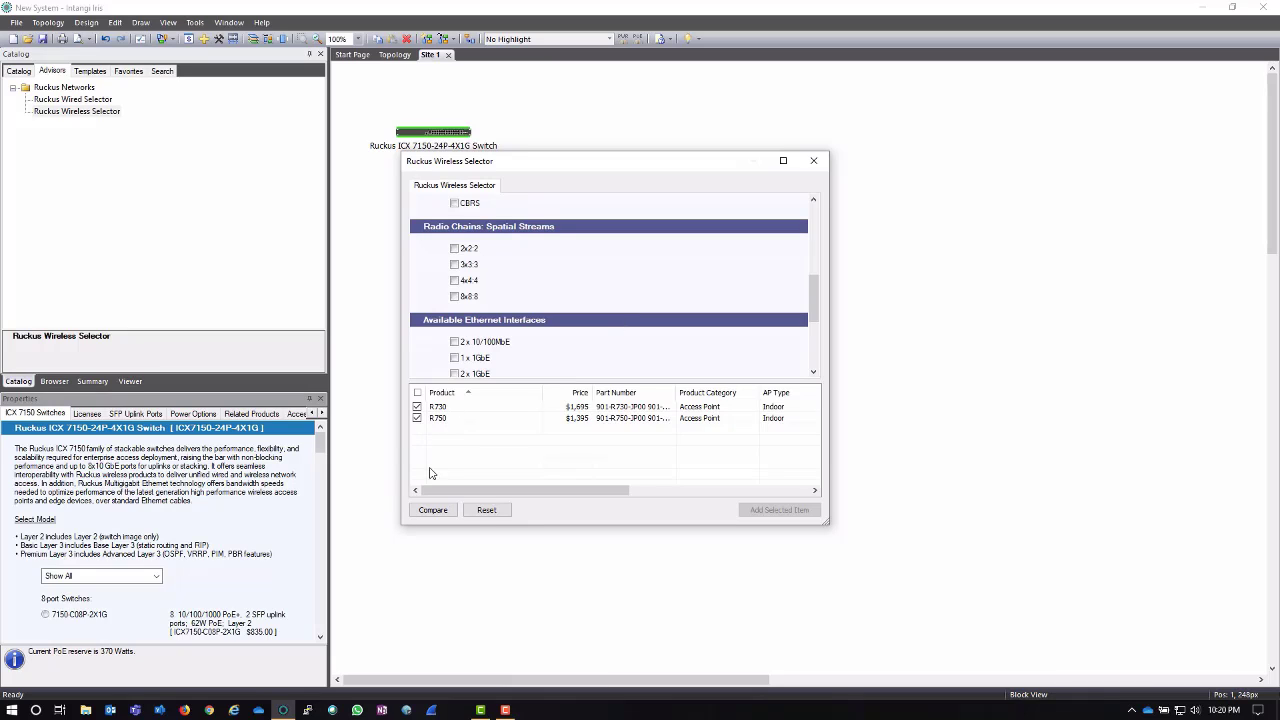
Step: Compare the R730 and R750 specifications, including their 5GbE versus 2.5GbE secondary Ethernet ports
{"action": "left_click", "coordinate": [437, 511]}
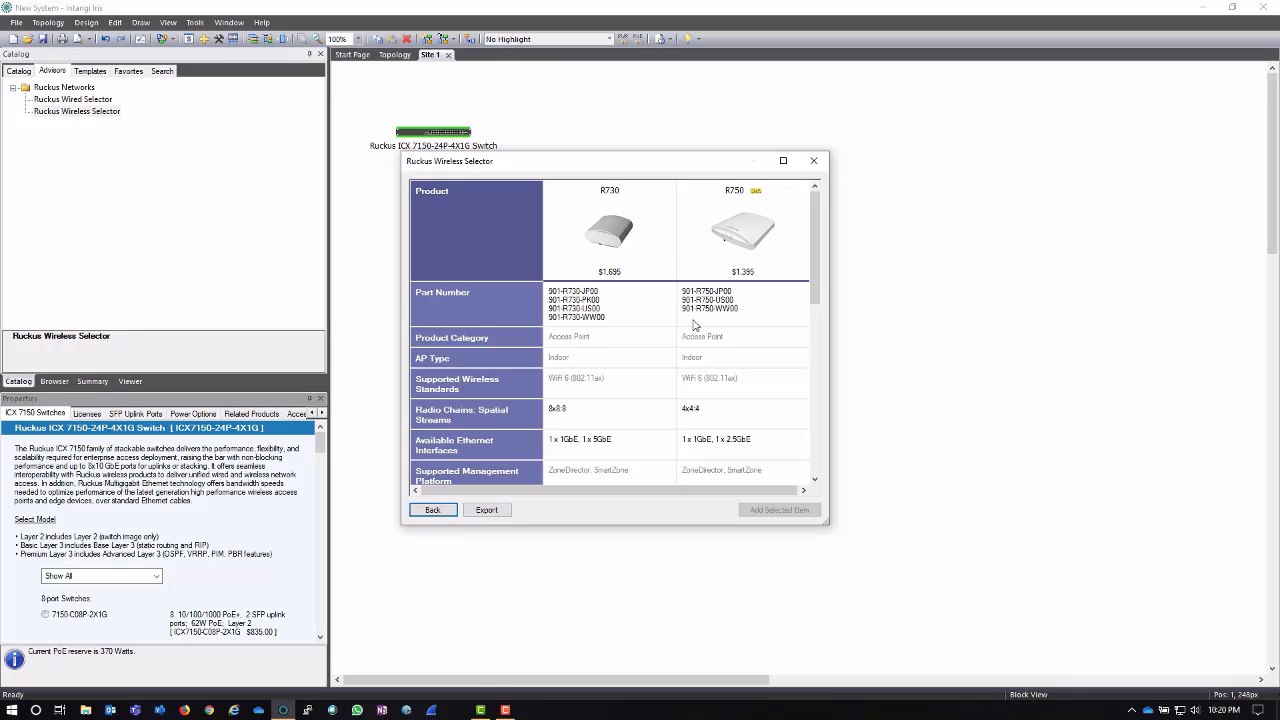
{"action": "scroll", "coordinate": [670, 395], "scroll_direction": "down", "scroll_amount": 2}
{"action": "scroll", "coordinate": [650, 372], "scroll_direction": "up", "scroll_amount": 1}
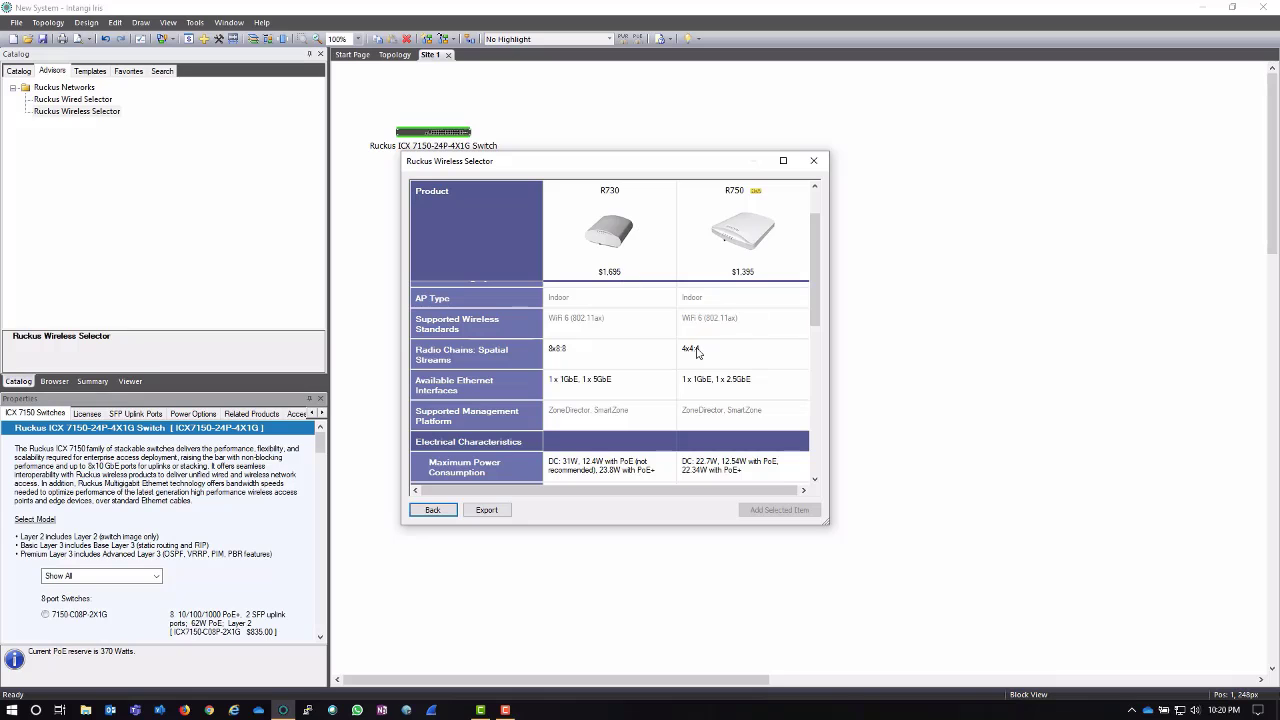
{"action": "scroll", "coordinate": [712, 354], "scroll_direction": "down", "scroll_amount": 1}
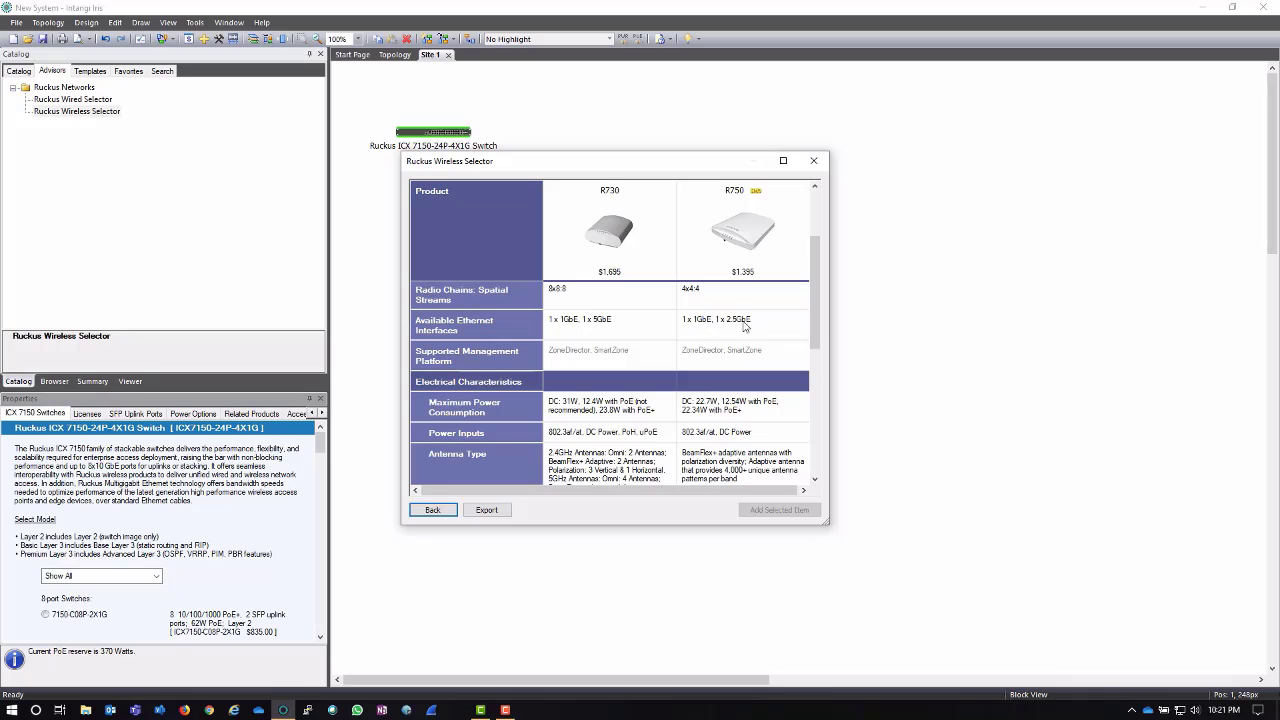
{"action": "scroll", "coordinate": [730, 332], "scroll_direction": "down", "scroll_amount": 2}
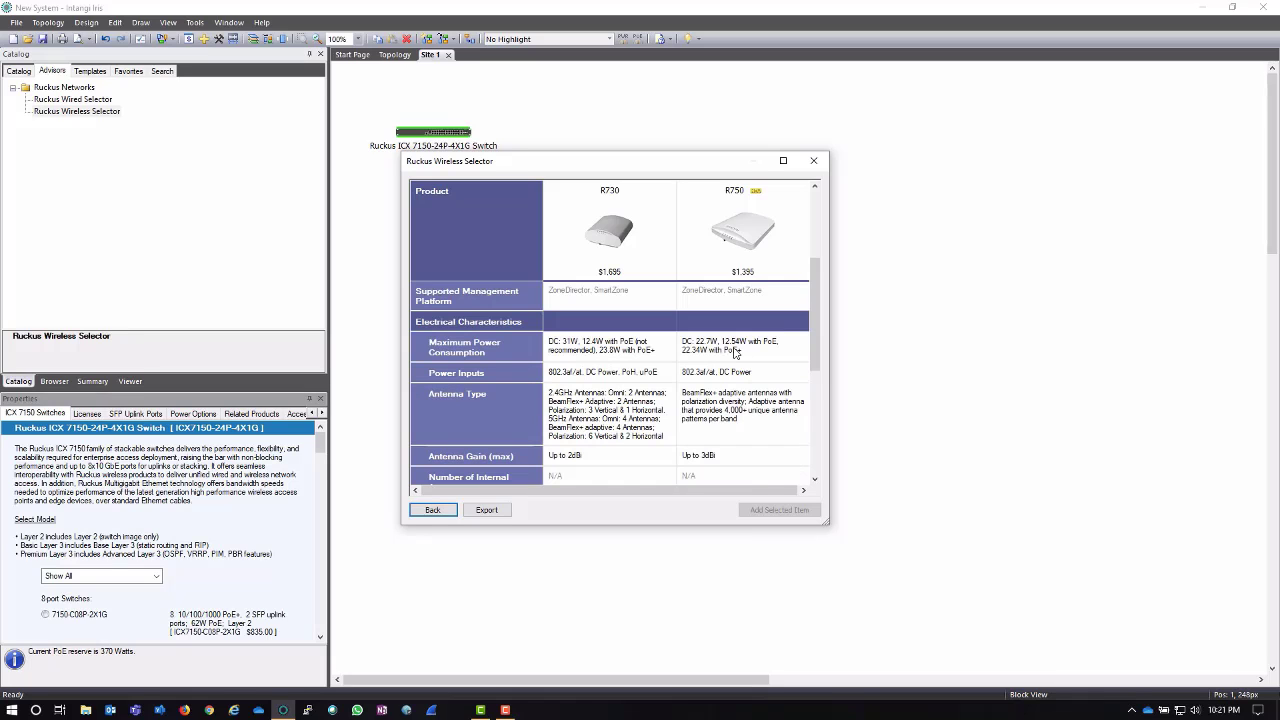
{"action": "scroll", "coordinate": [652, 389], "scroll_direction": "down", "scroll_amount": 6}
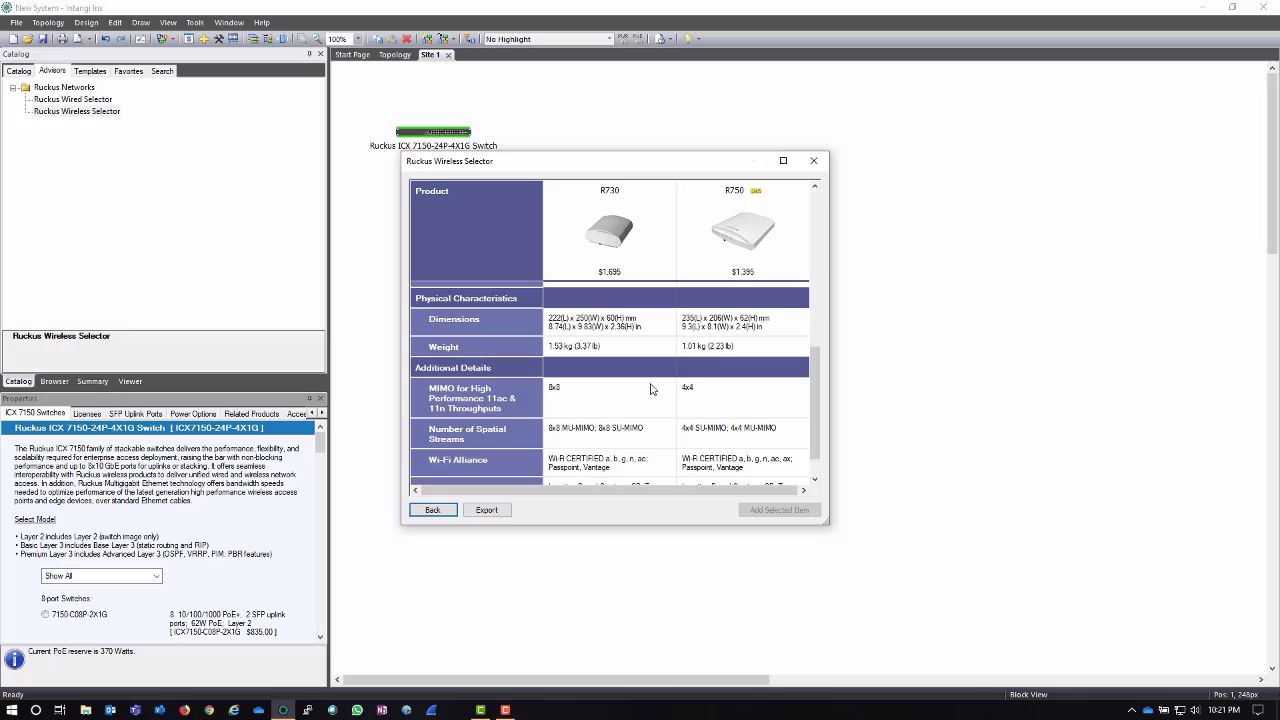
{"action": "scroll", "coordinate": [685, 392], "scroll_direction": "down", "scroll_amount": 1}
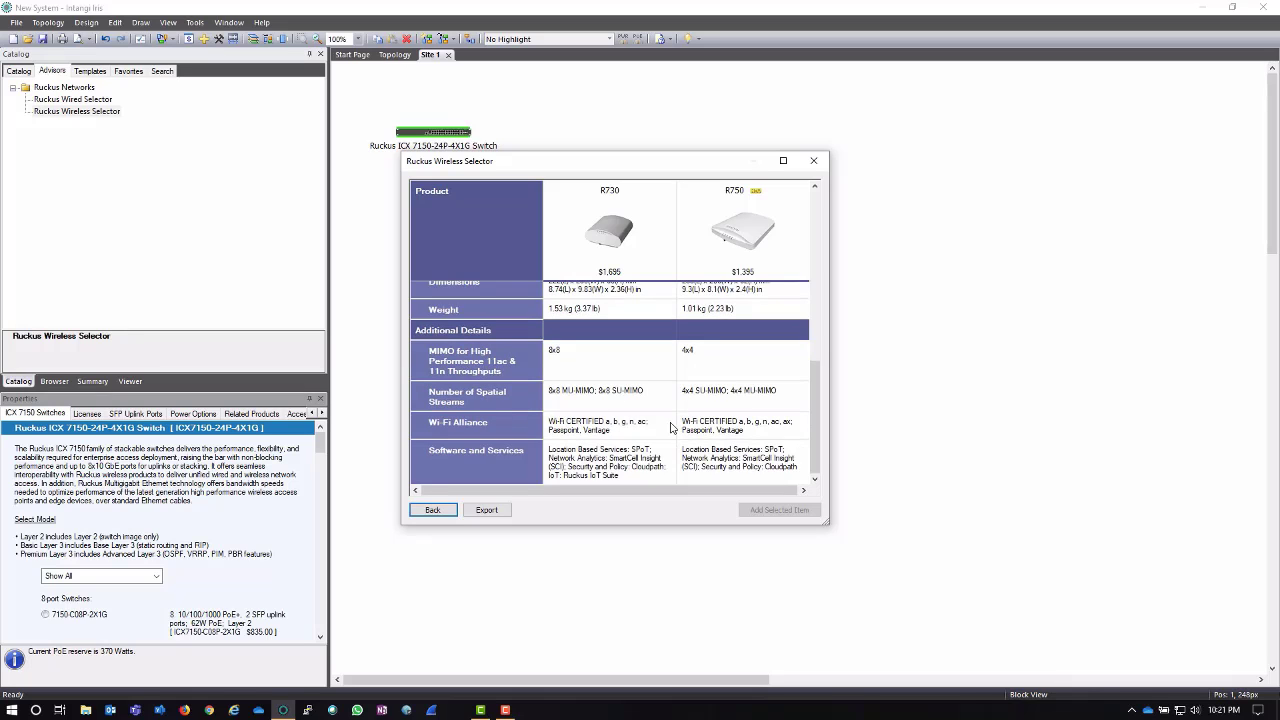
{"action": "scroll", "coordinate": [679, 447], "scroll_direction": "up", "scroll_amount": 10}
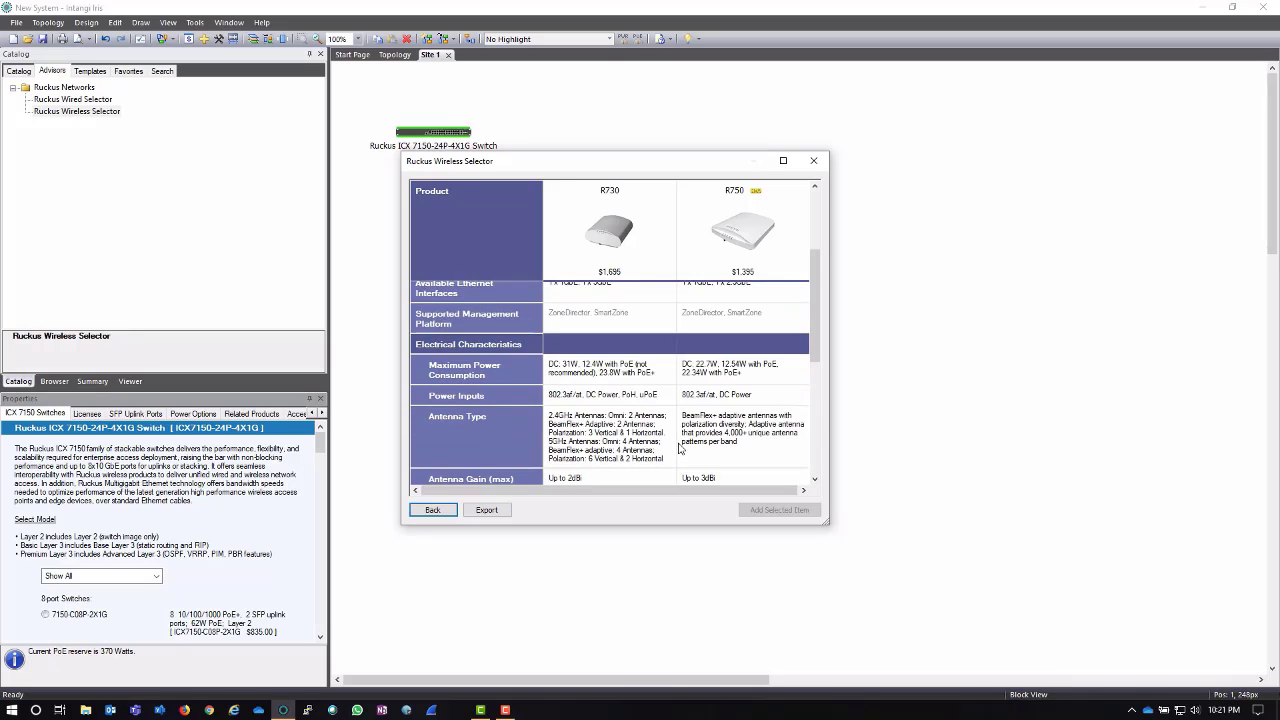
Step: Add the R750-US access point to Site 1 and drag it below the ICX switch
{"action": "left_click", "coordinate": [433, 510]}
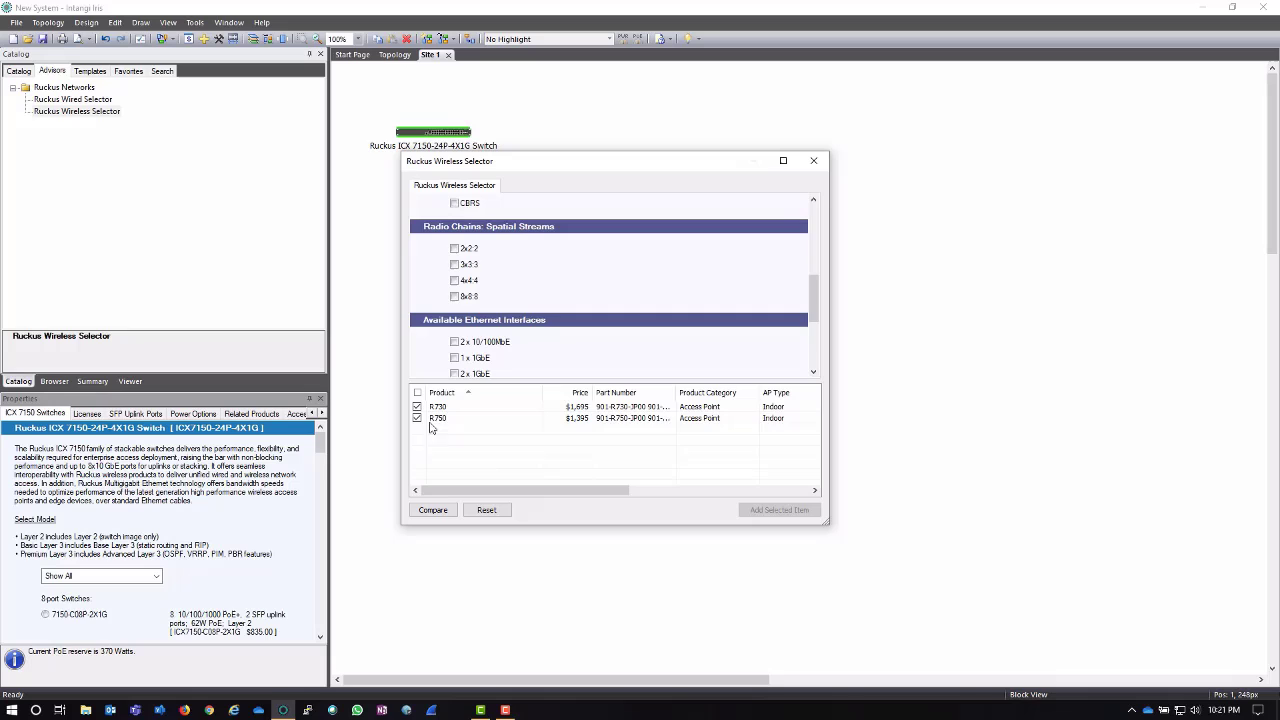
{"action": "left_click", "coordinate": [447, 419]}
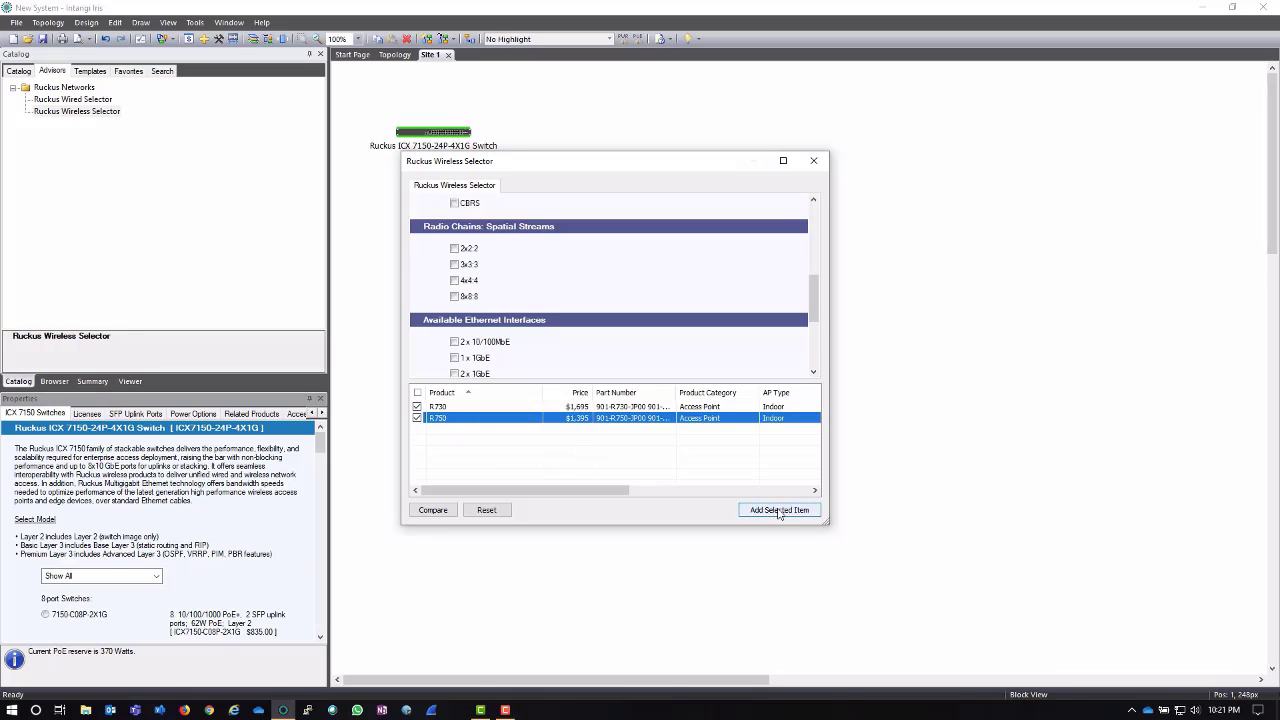
{"action": "left_click", "coordinate": [779, 510]}
{"action": "left_click", "coordinate": [648, 376]}
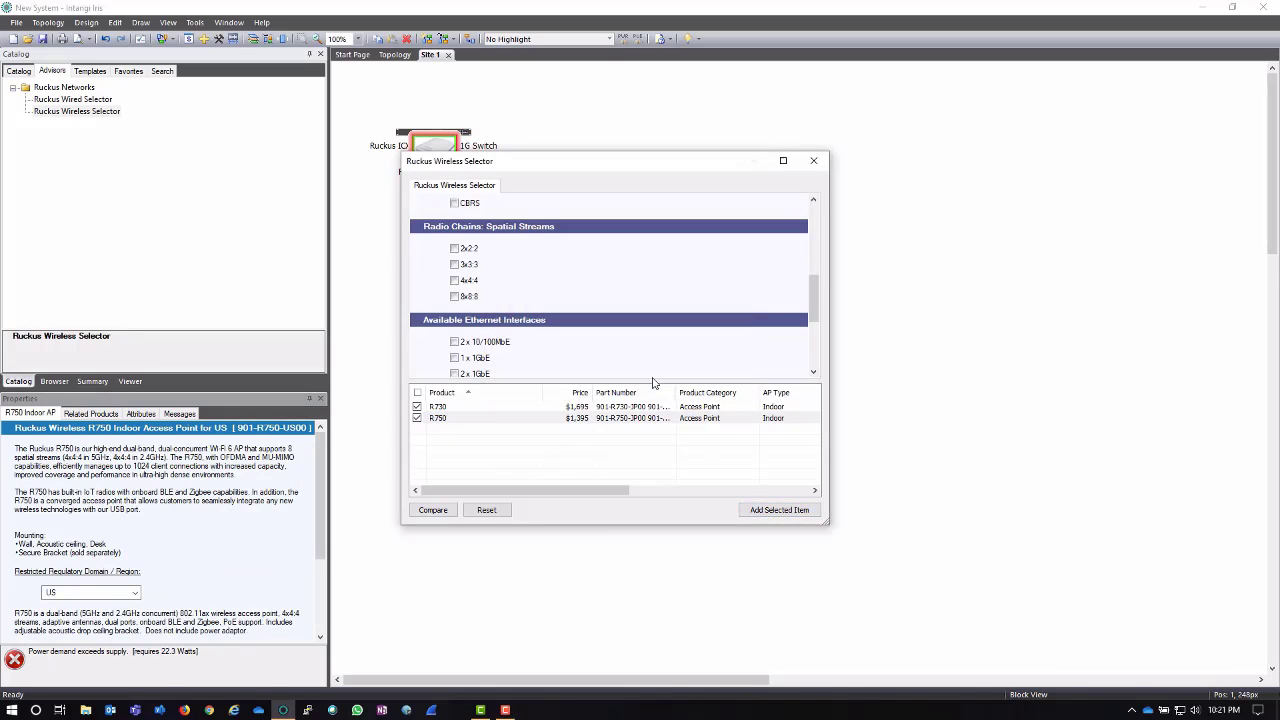
{"action": "left_click_drag", "start_coordinate": [437, 160], "coordinate": [511, 219]}
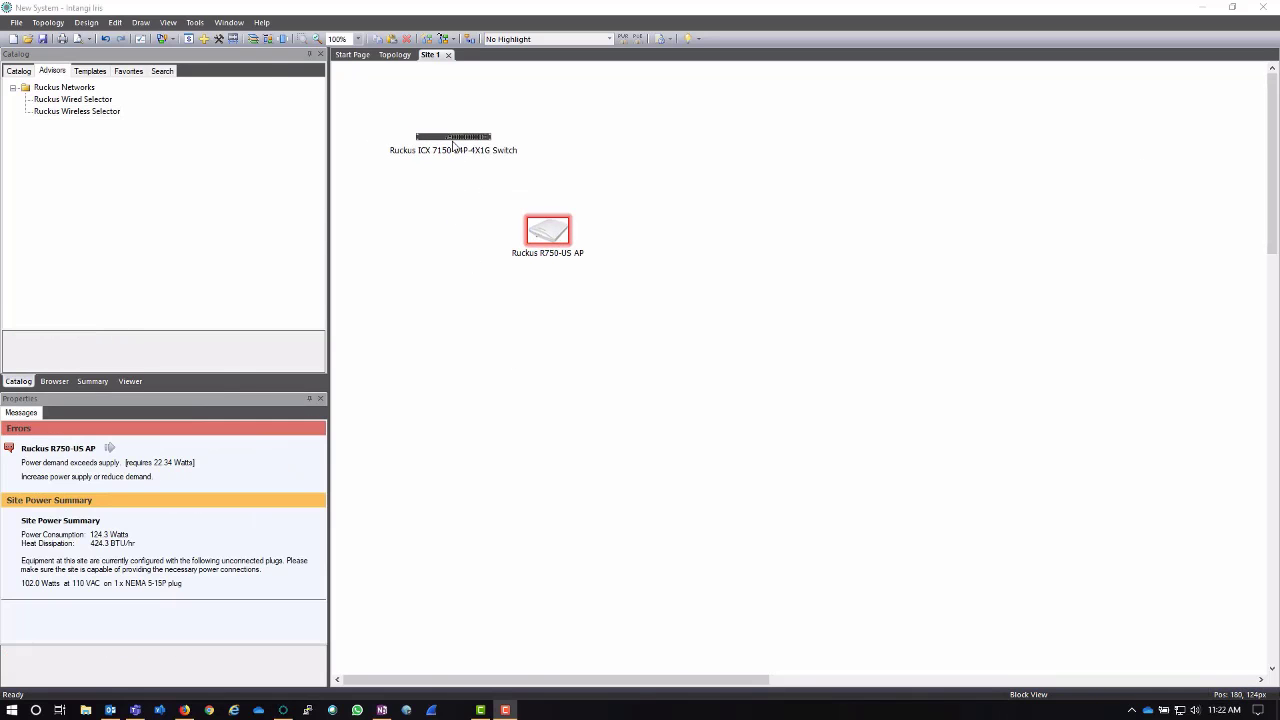
{"action": "left_click", "coordinate": [453, 139]}
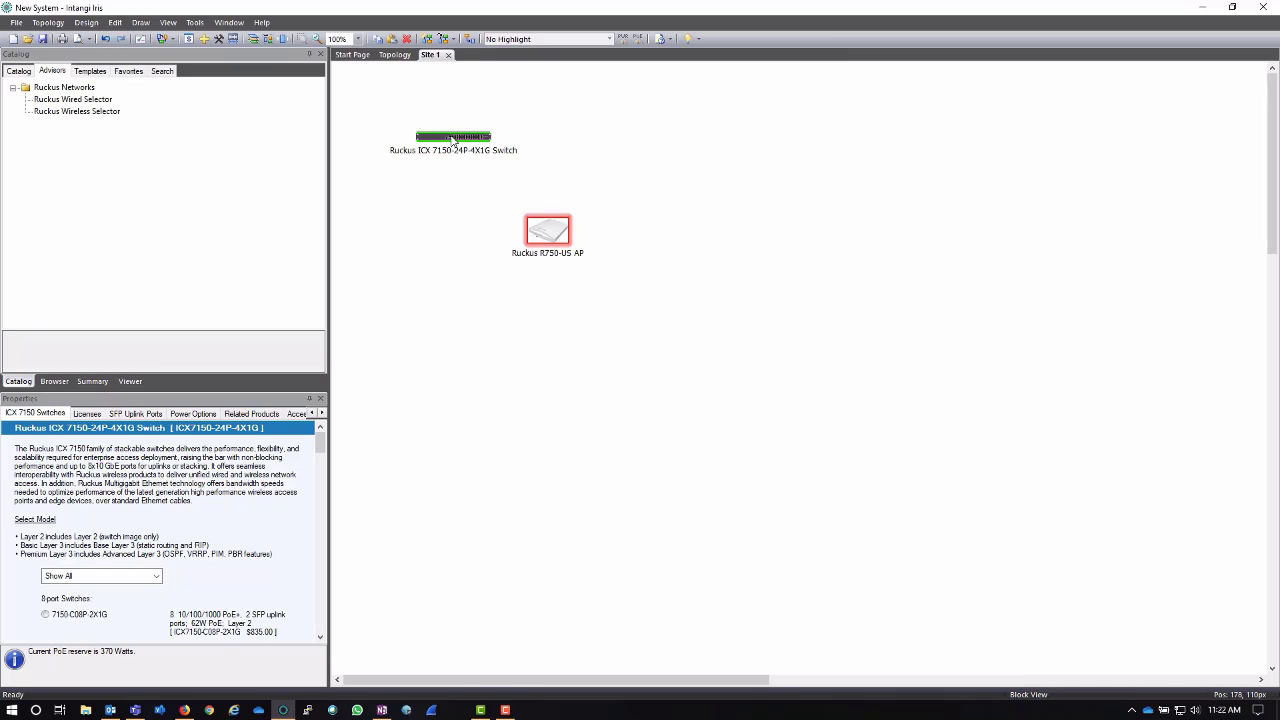
{"action": "right_click", "coordinate": [453, 139]}
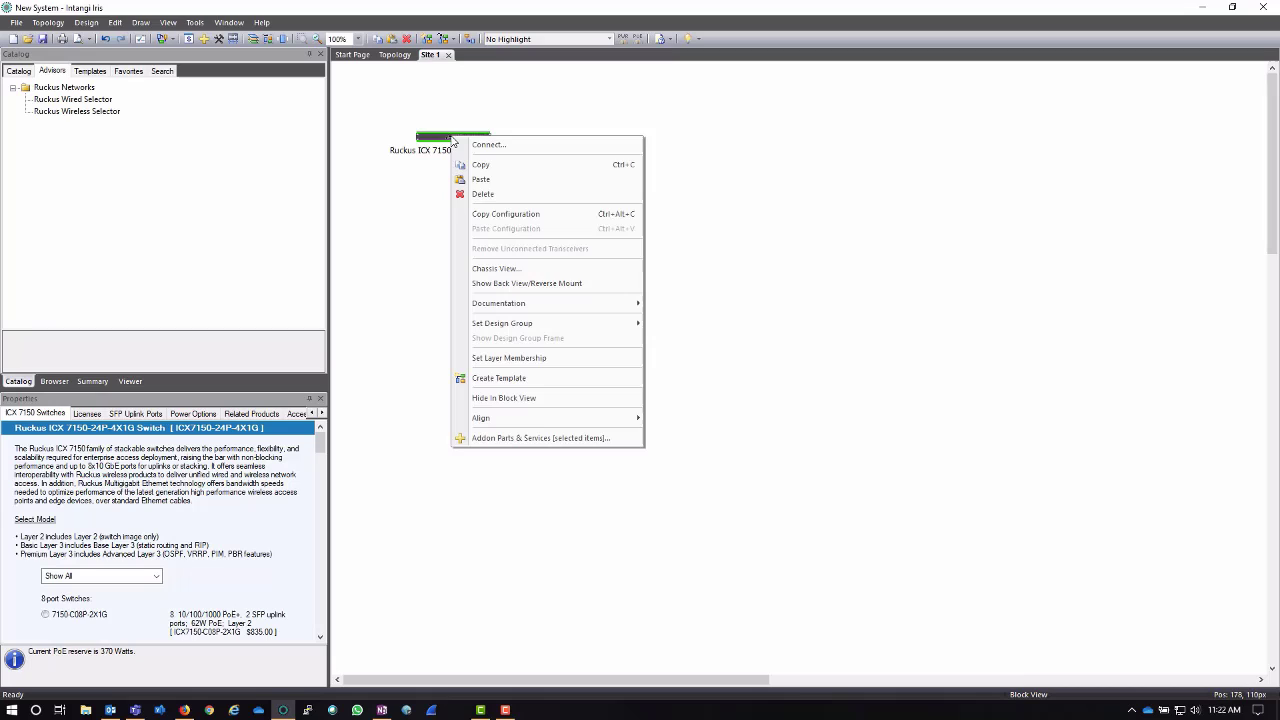
{"action": "mouse_move", "coordinate": [510, 306]}
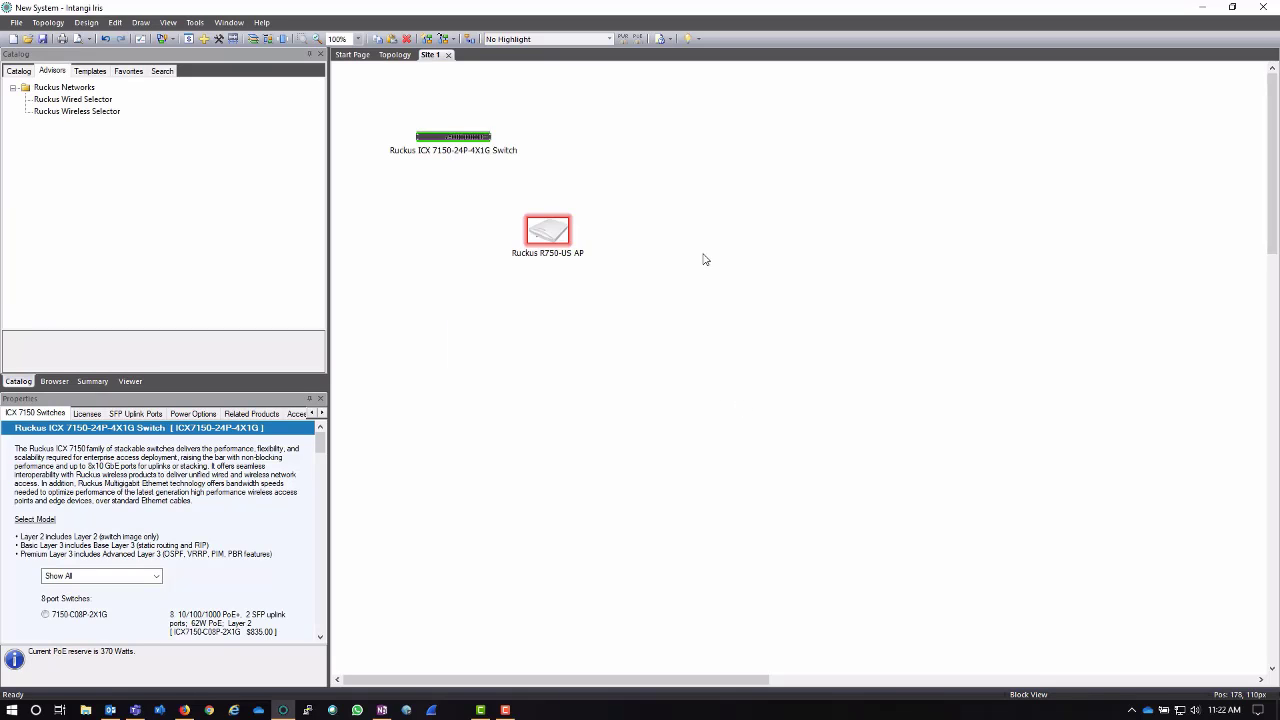
{"action": "left_click", "coordinate": [540, 235]}
{"action": "right_click", "coordinate": [540, 235]}
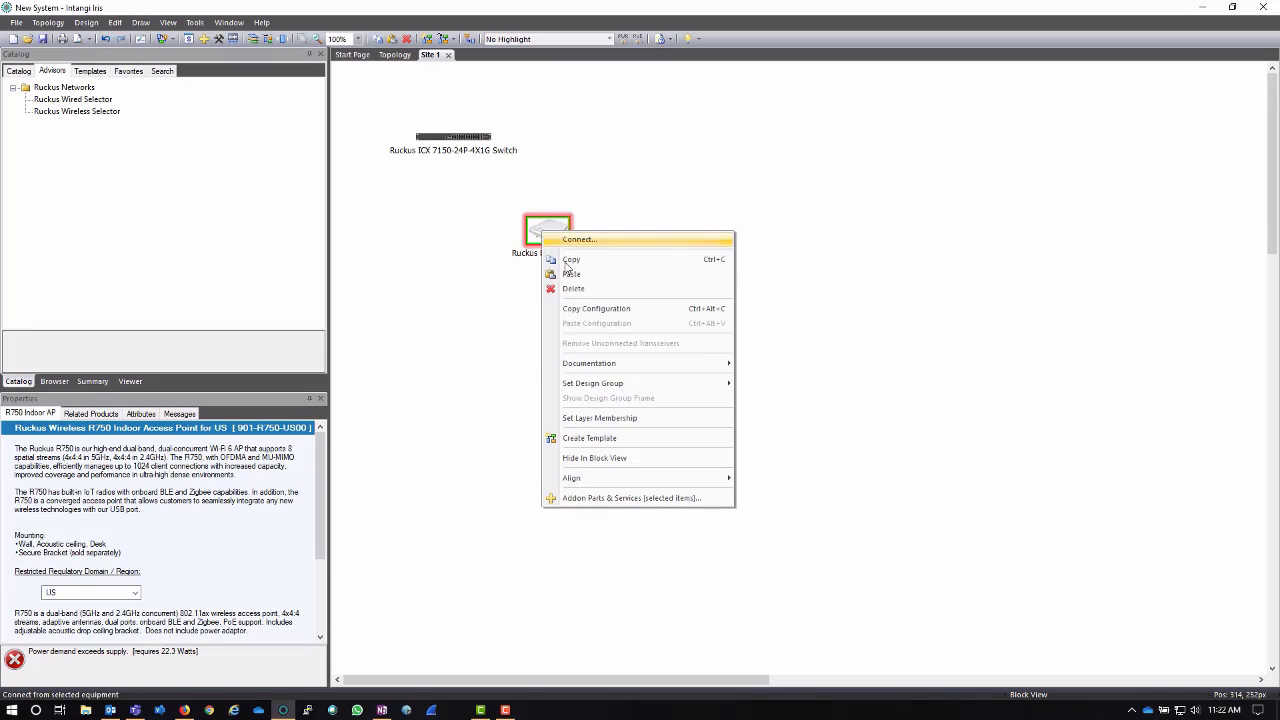
{"action": "mouse_move", "coordinate": [600, 366]}
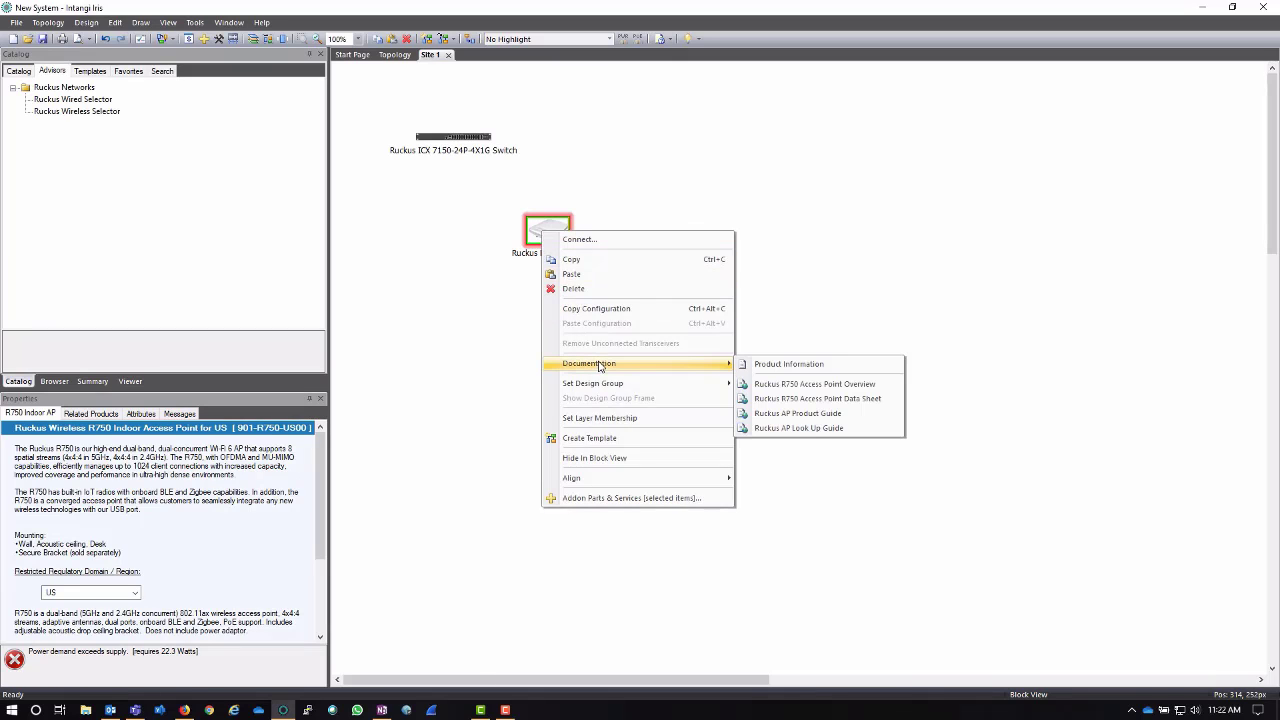
{"action": "left_click", "coordinate": [815, 413]}
{"action": "left_click", "coordinate": [785, 322]}
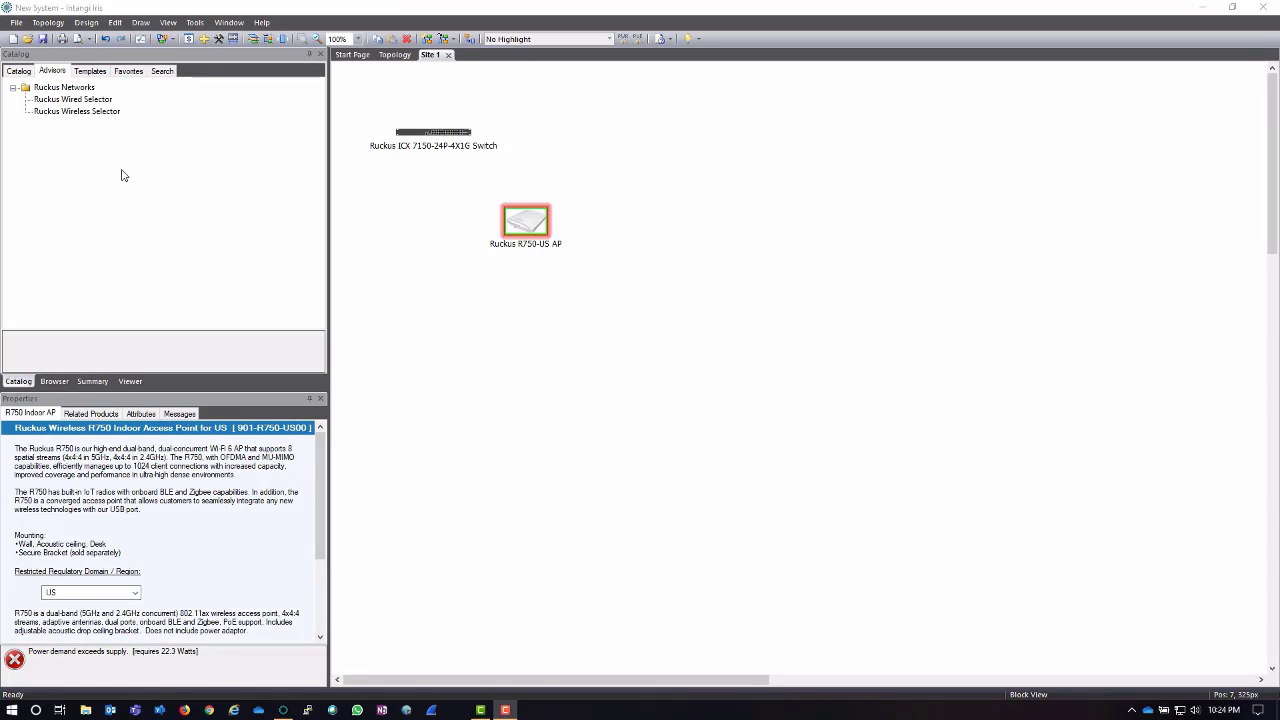
Step: Show the catalog's empty Templates list, then its product Search
{"action": "left_click", "coordinate": [96, 72]}
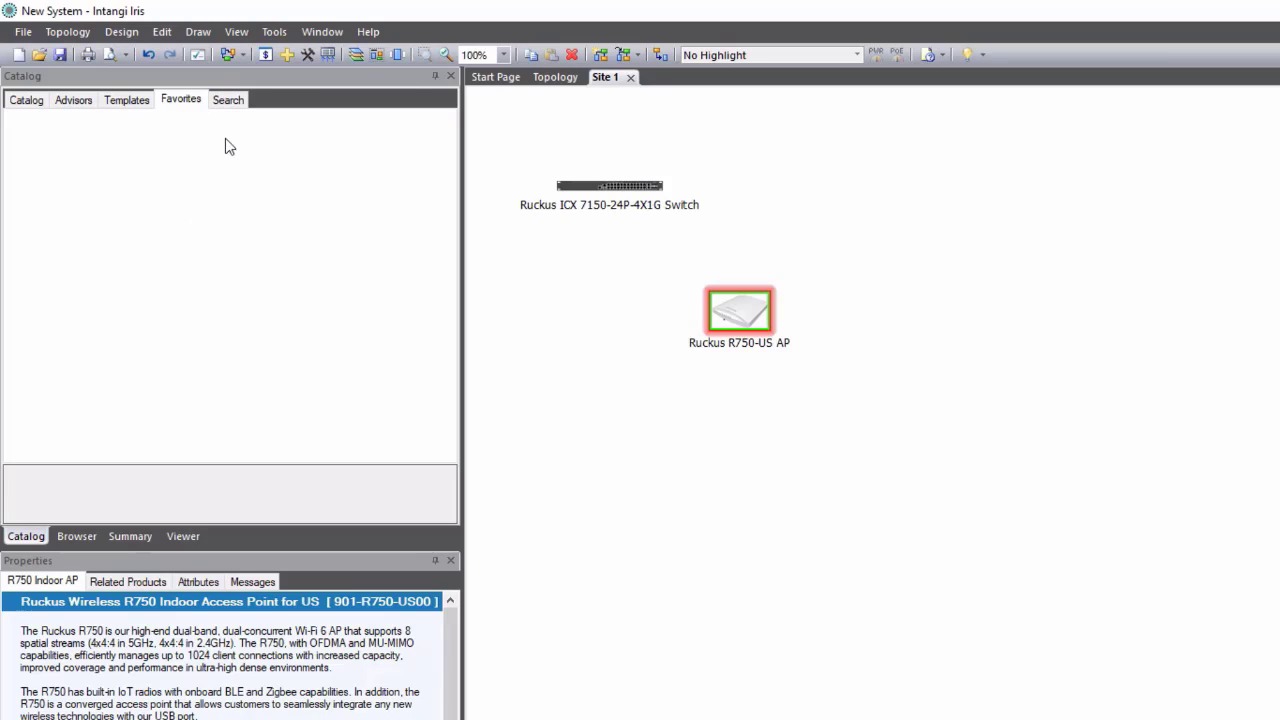
{"action": "left_click", "coordinate": [228, 103]}
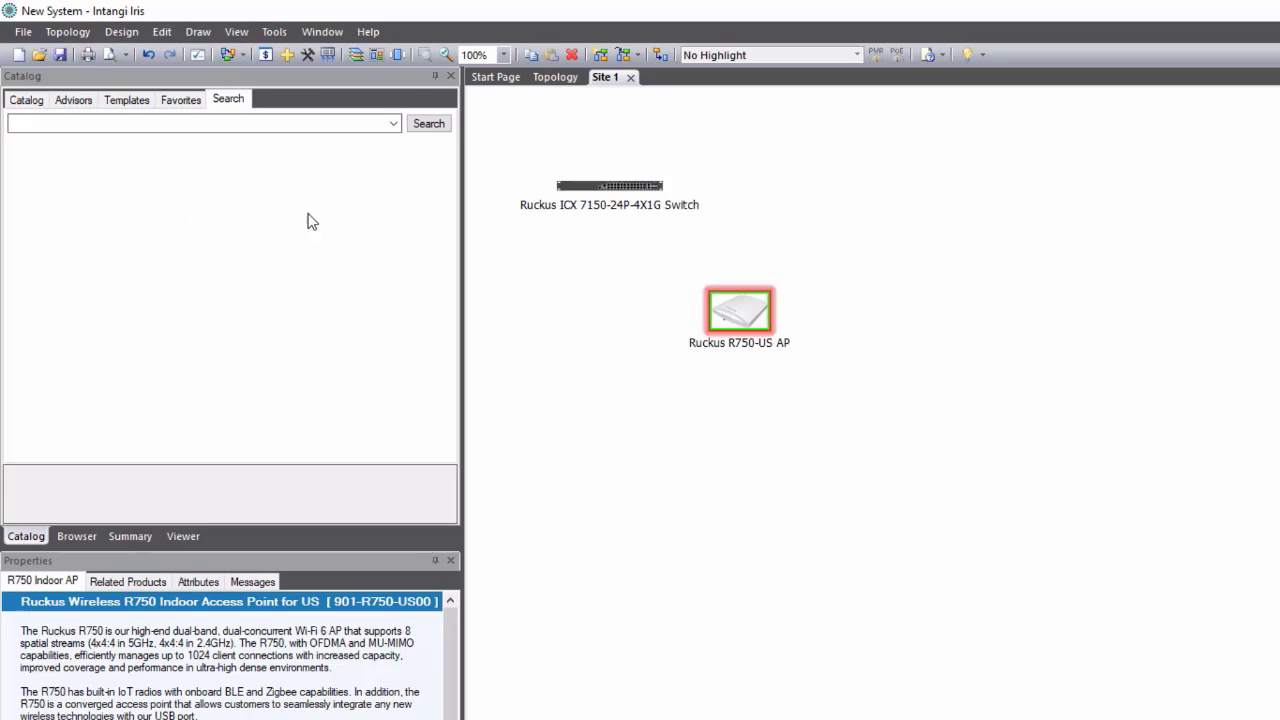